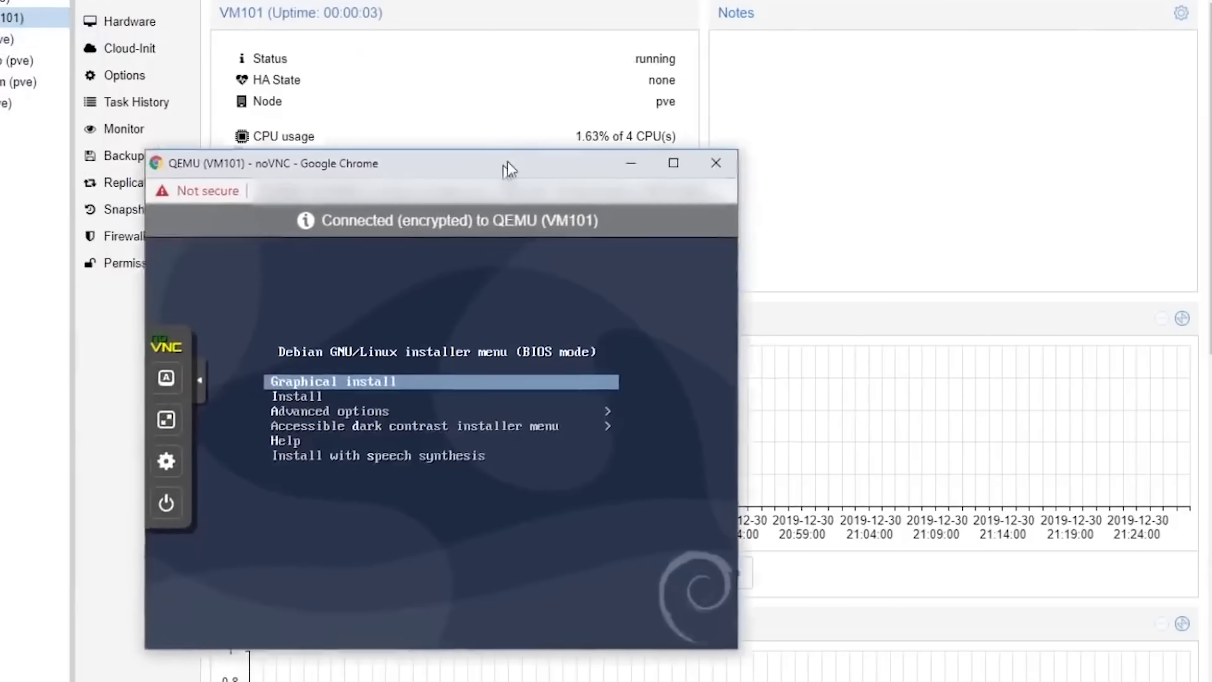
Reposition the VM101 console window and start the Debian Graphical install
{"action": "left_click_drag", "start_coordinate": [499, 173], "coordinate": [659, 75]}
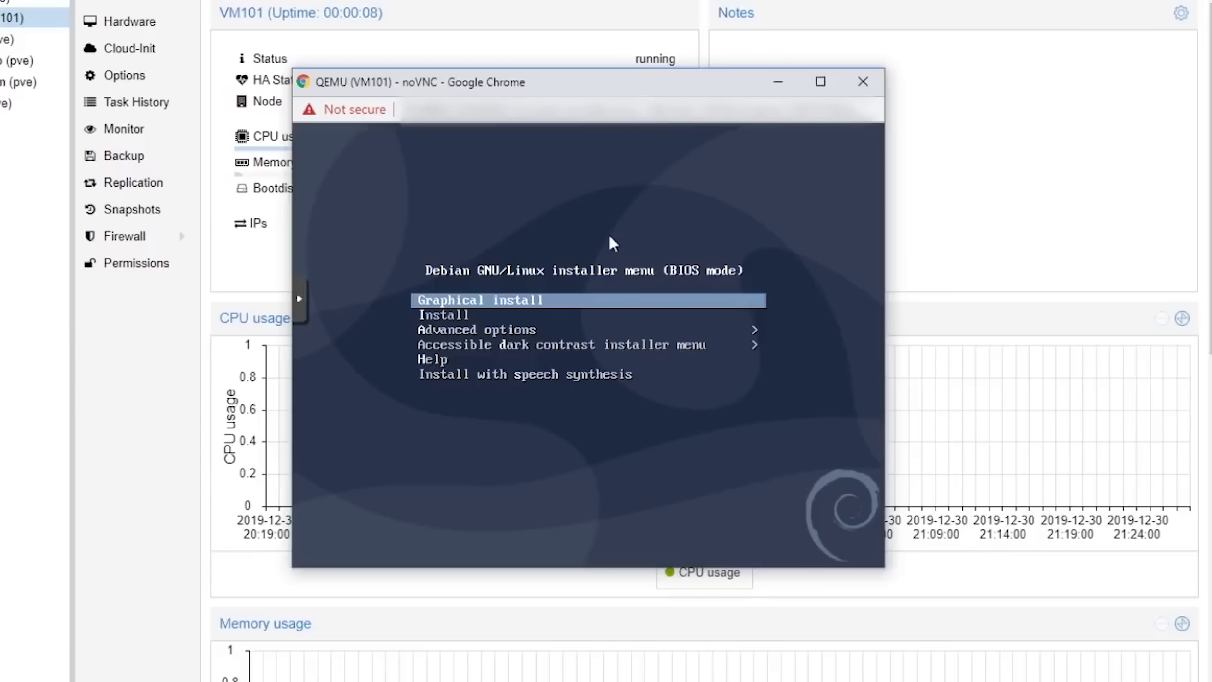
{"action": "key", "text": "Return"}
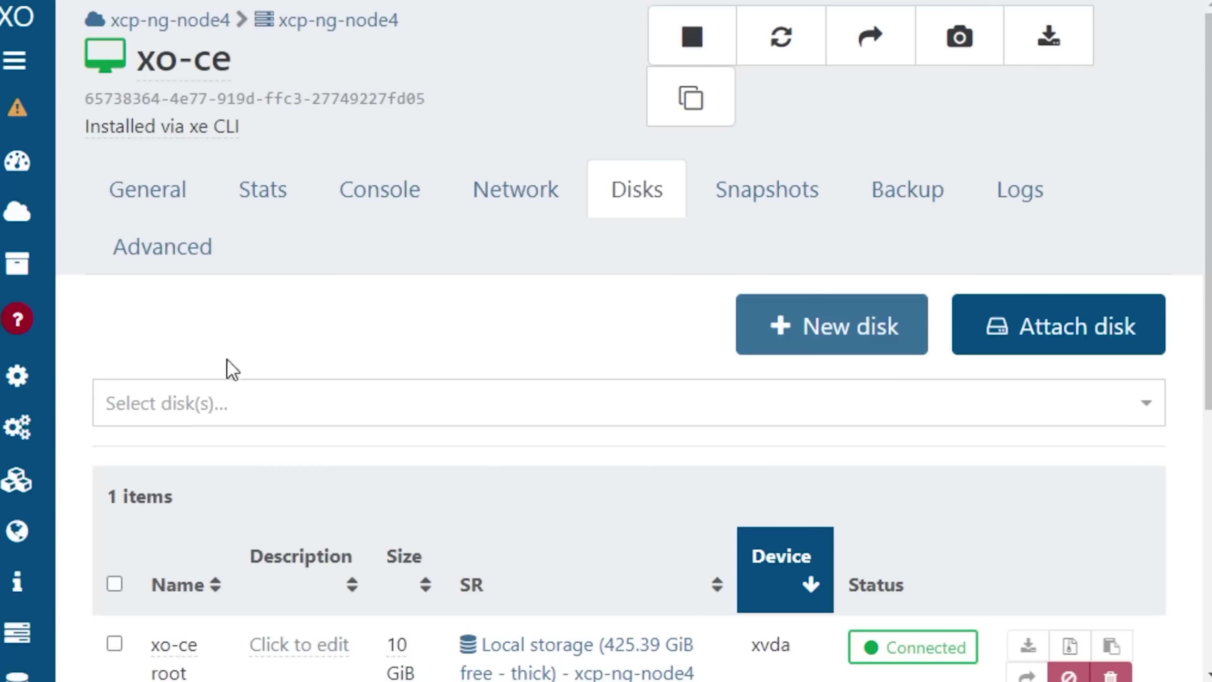
Open the list of existing disks that can be attached to the xo-ce virtual machine
{"action": "left_click", "coordinate": [174, 402]}
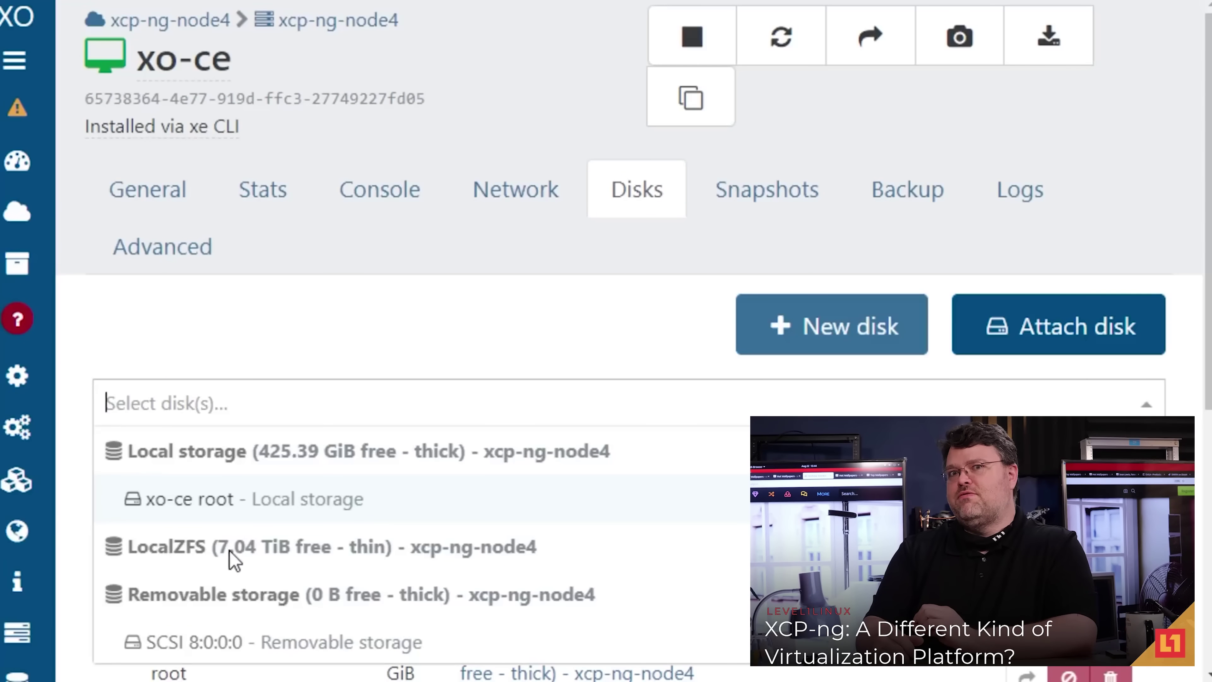
{"action": "key", "text": "Down"}
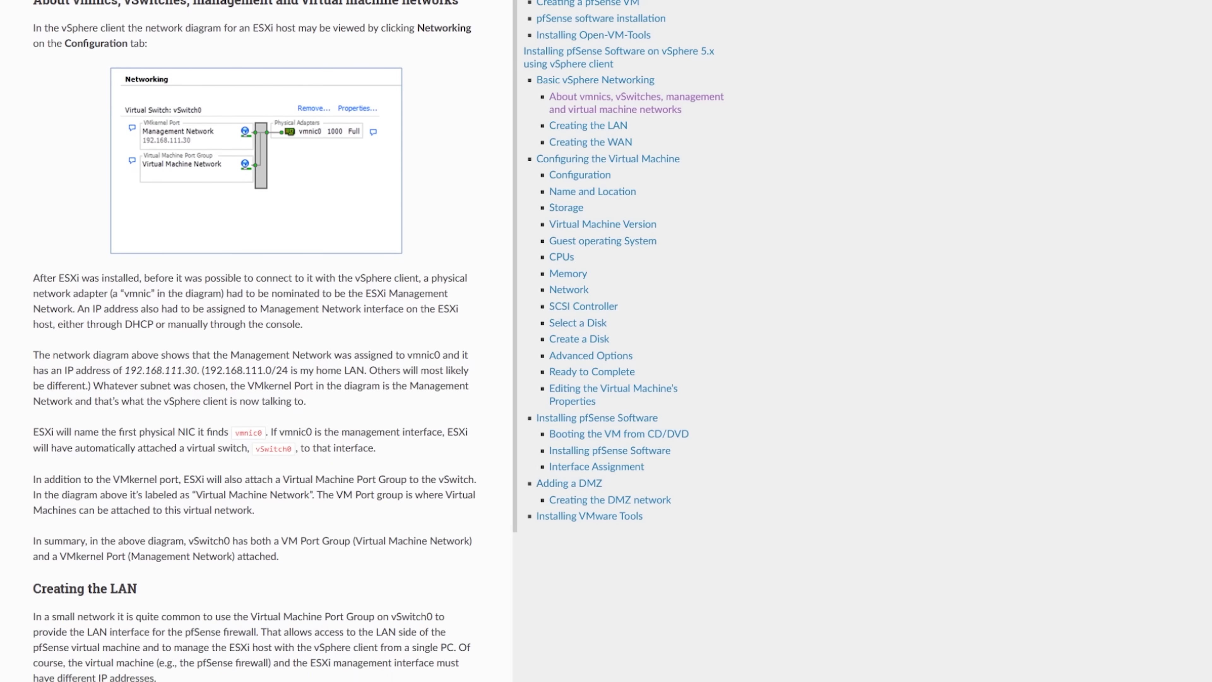
{"action": "scroll", "coordinate": [253, 335], "scroll_direction": "down", "scroll_amount": 2}
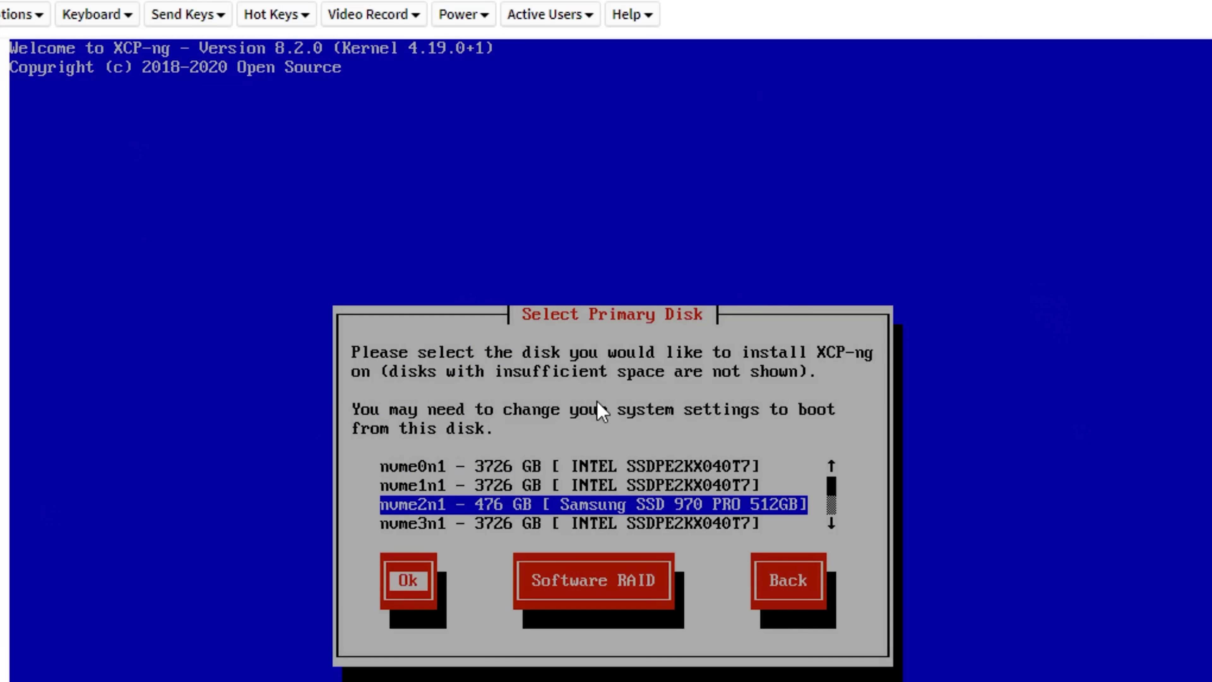
{"action": "key", "text": "shift+Tab"}
{"action": "key", "text": "Up"}
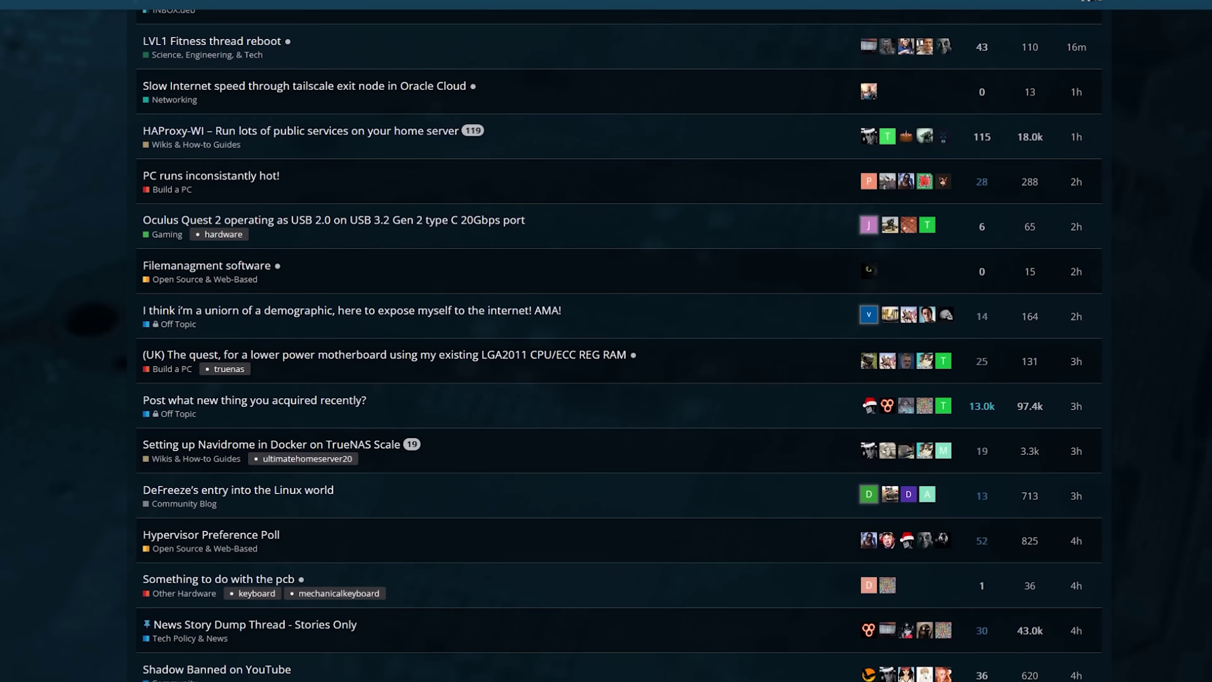
{"action": "scroll", "coordinate": [619, 341], "scroll_direction": "down", "scroll_amount": 1}
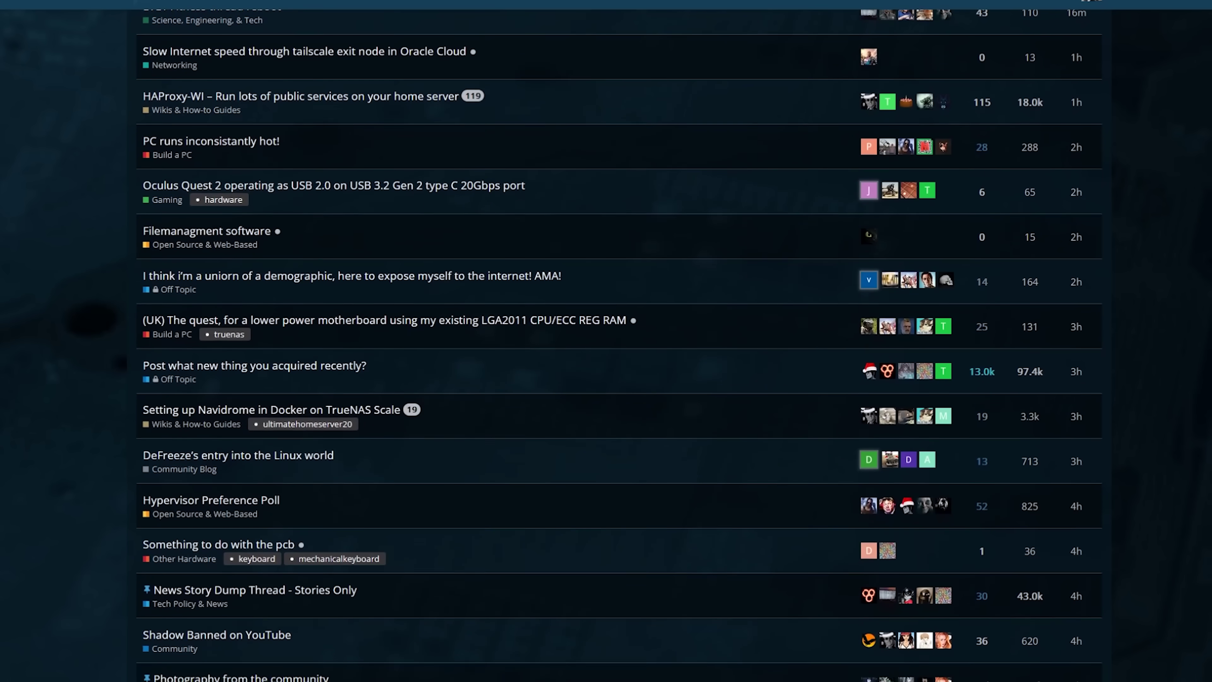
{"action": "scroll", "coordinate": [619, 341], "scroll_direction": "down", "scroll_amount": 1}
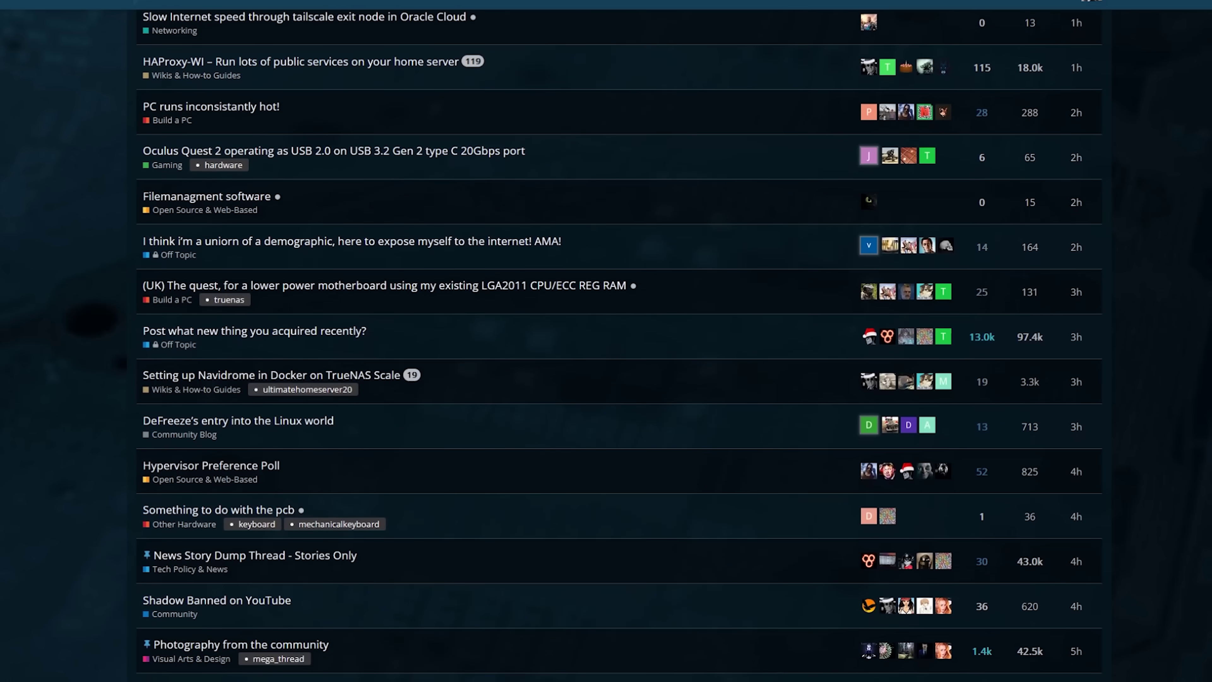
{"action": "scroll", "coordinate": [619, 341], "scroll_direction": "down", "scroll_amount": 1}
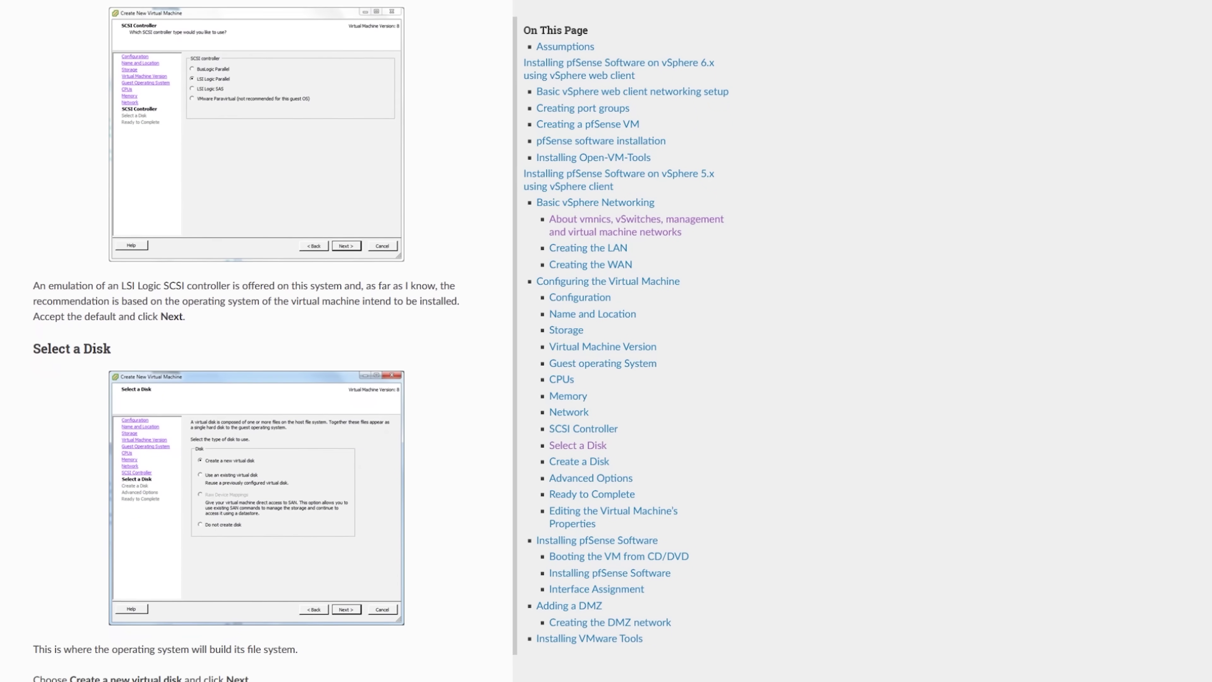
Read the pfSense documentation on selecting a virtual disk, restoring from backups and basic vSphere networking
{"action": "scroll", "coordinate": [246, 345], "scroll_direction": "down", "scroll_amount": 2}
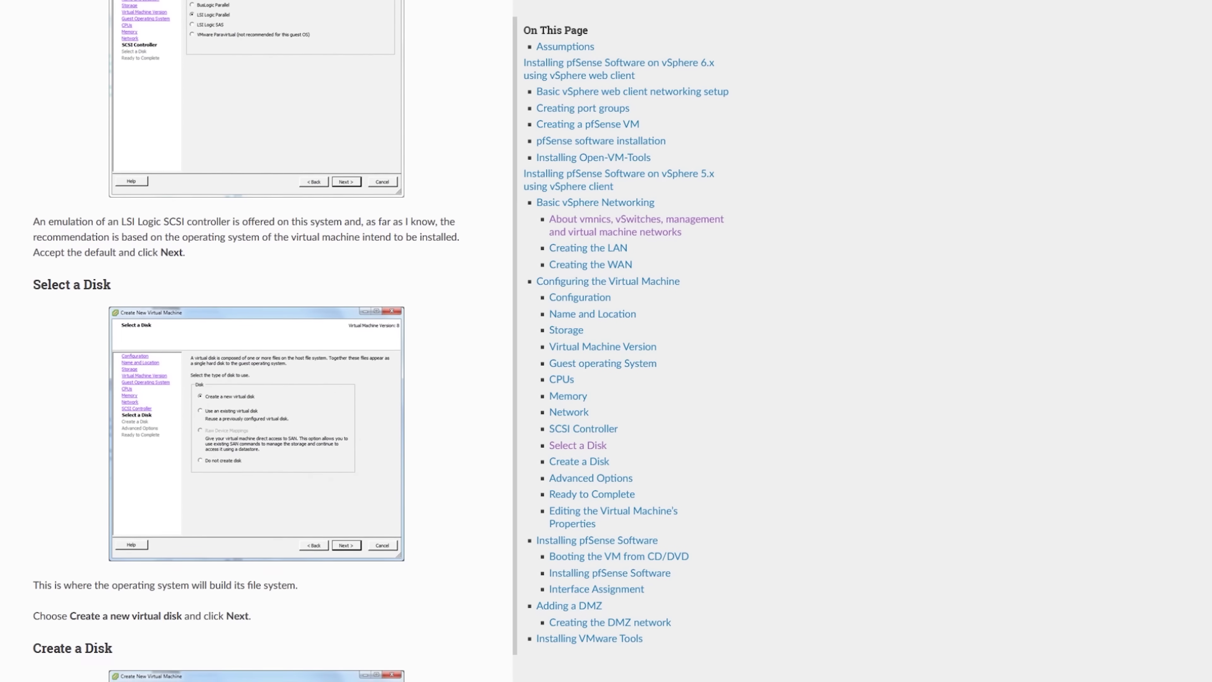
{"action": "scroll", "coordinate": [246, 345], "scroll_direction": "down", "scroll_amount": 2}
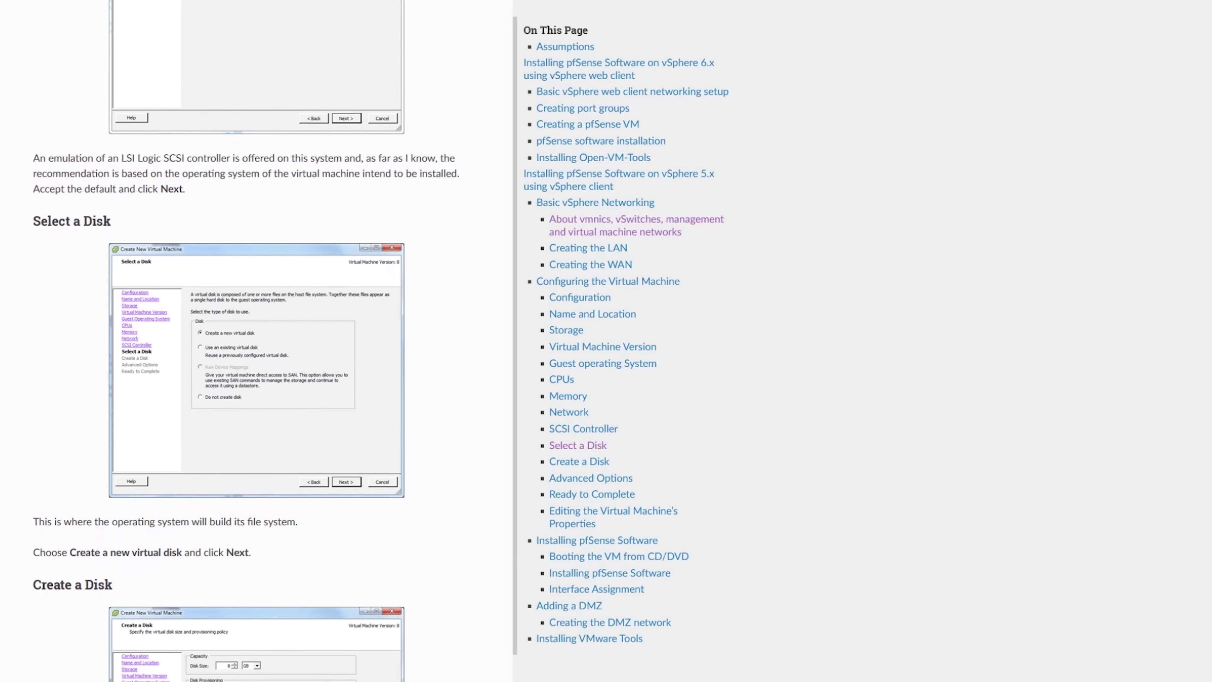
{"action": "scroll", "coordinate": [246, 346], "scroll_direction": "down", "scroll_amount": 2}
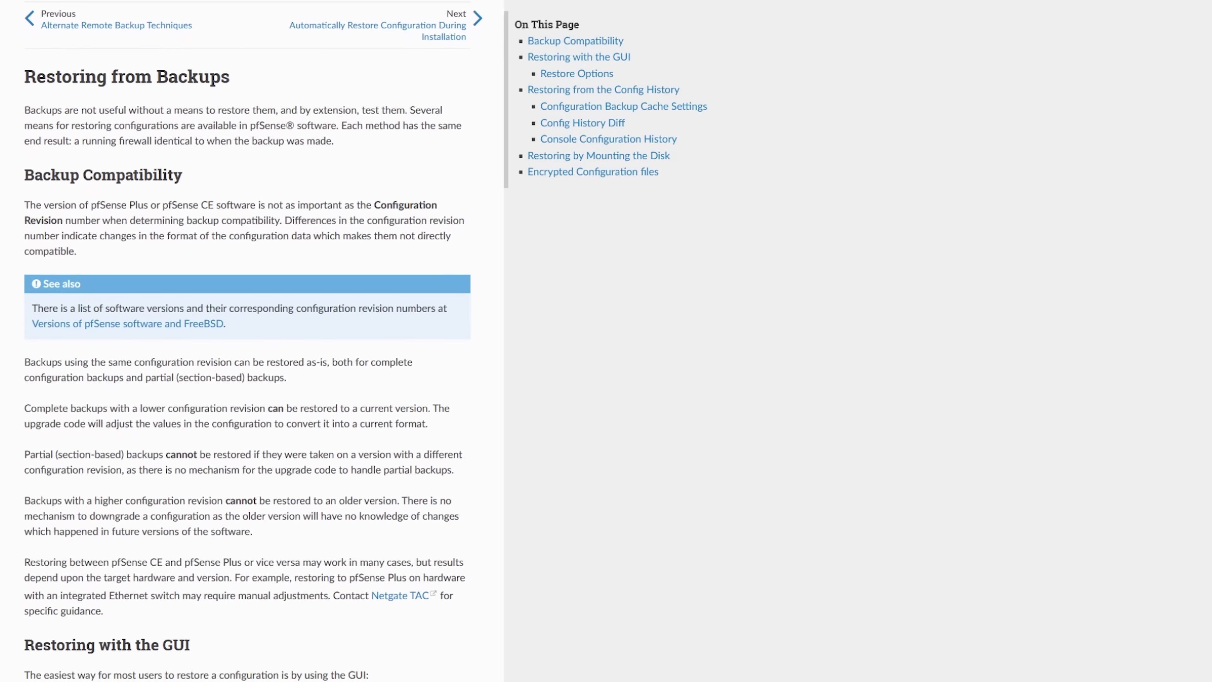
{"action": "scroll", "coordinate": [247, 341], "scroll_direction": "down", "scroll_amount": 2}
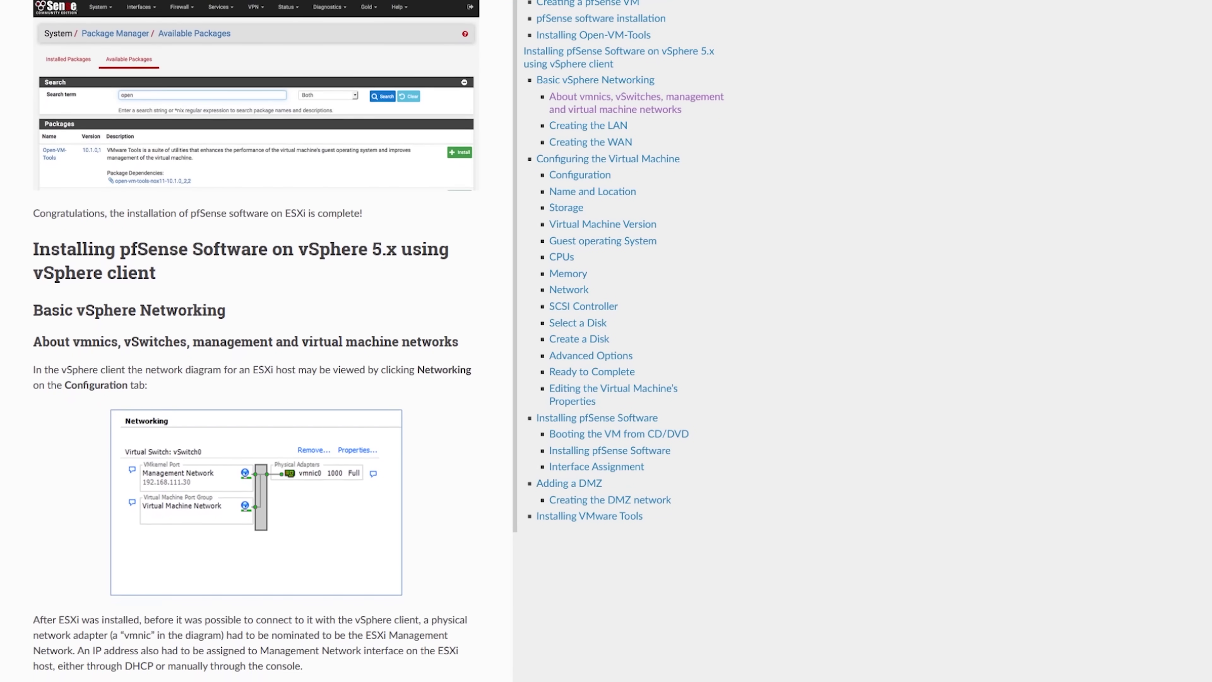
{"action": "scroll", "coordinate": [256, 341], "scroll_direction": "down", "scroll_amount": 2}
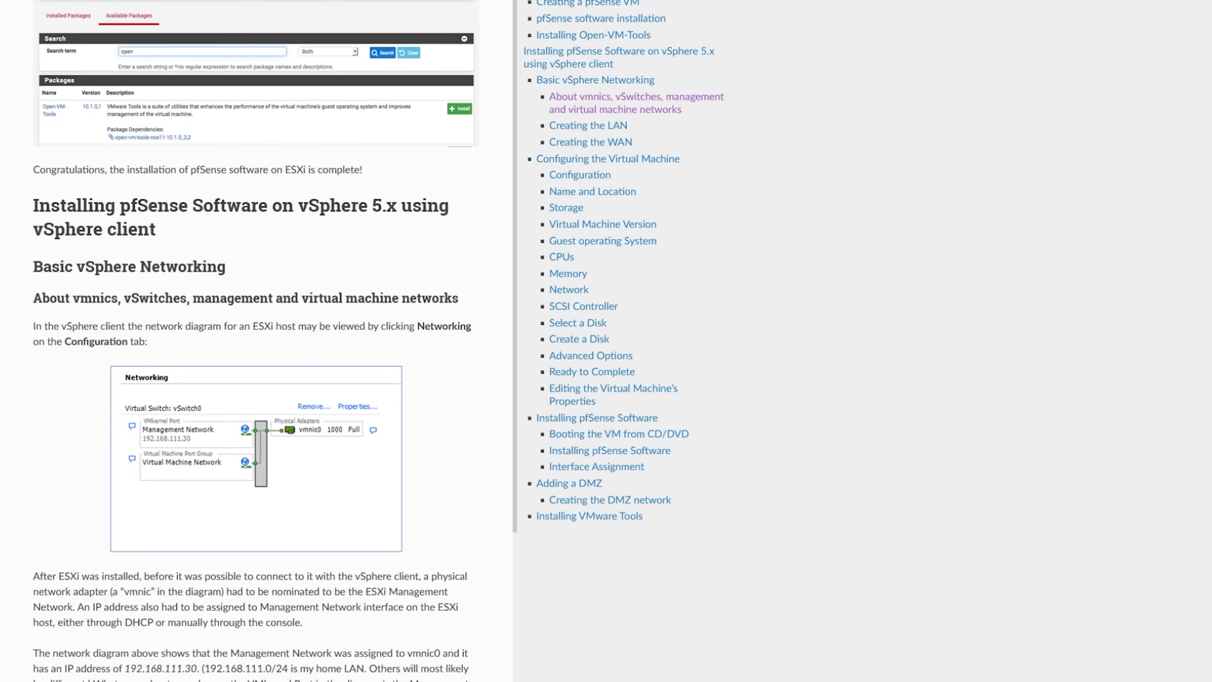
{"action": "scroll", "coordinate": [255, 340], "scroll_direction": "down", "scroll_amount": 2}
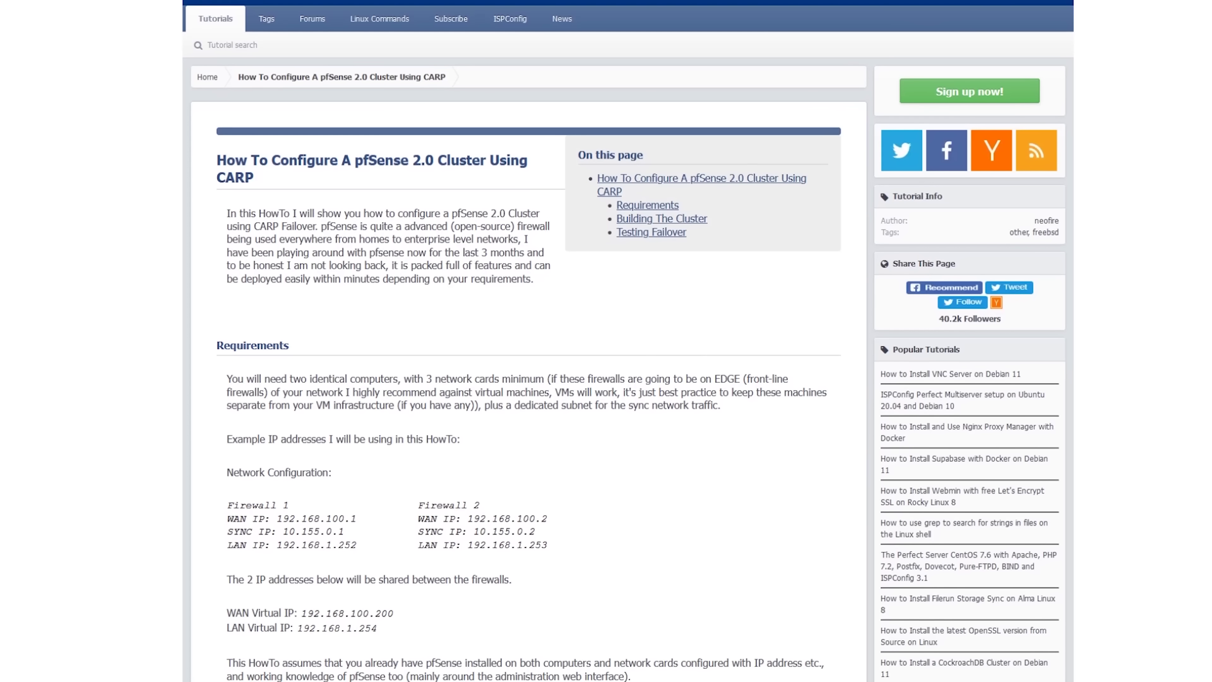
Read the requirements, example IP addresses and network diagram in the guide on configuring a pfSense 2.0 cluster with CARP
{"action": "scroll", "coordinate": [525, 340], "scroll_direction": "down", "scroll_amount": 2}
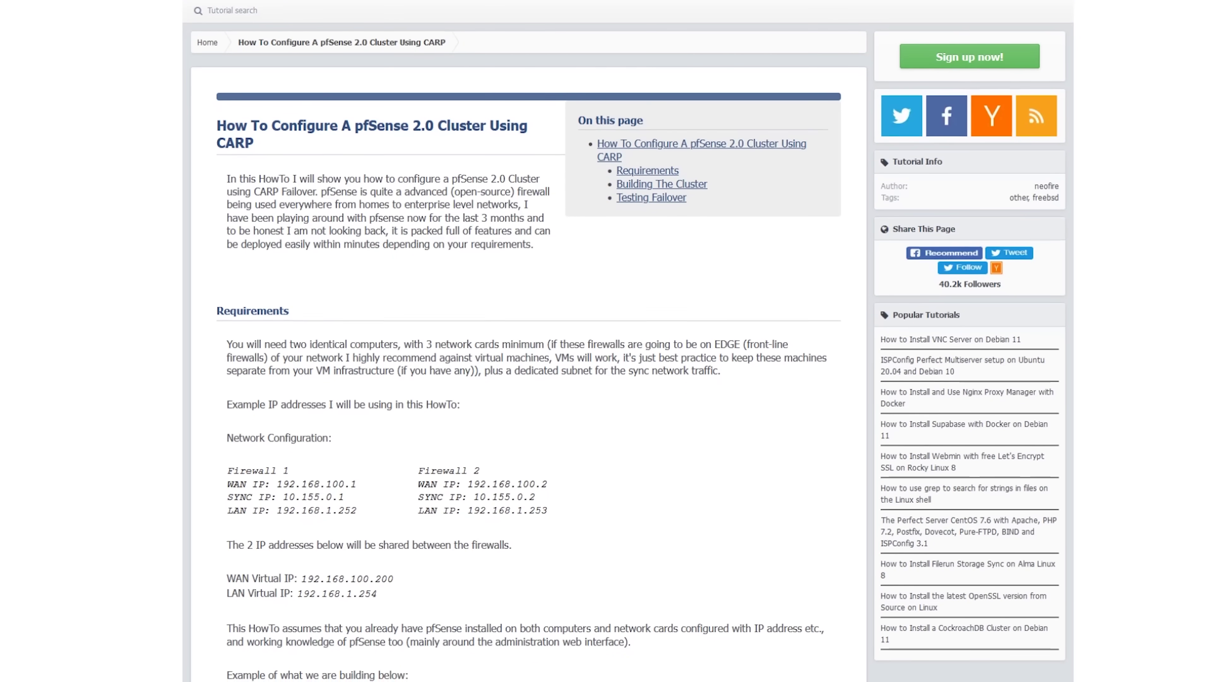
{"action": "scroll", "coordinate": [525, 340], "scroll_direction": "down", "scroll_amount": 2}
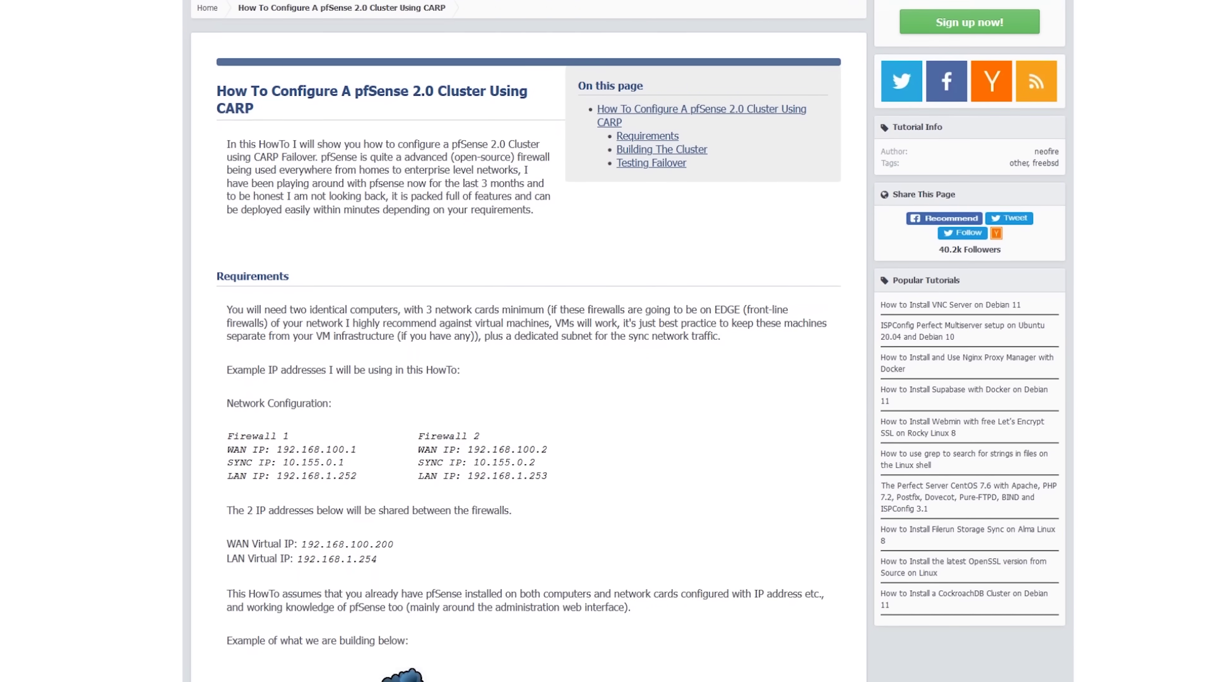
{"action": "scroll", "coordinate": [524, 341], "scroll_direction": "down", "scroll_amount": 2}
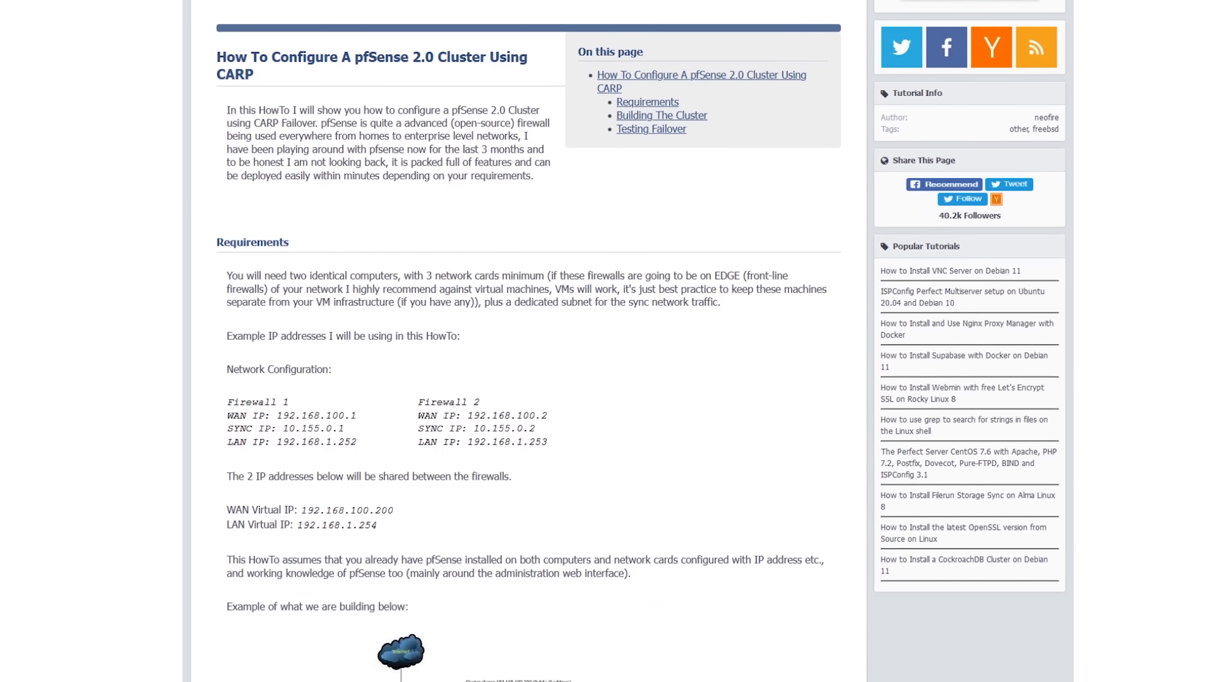
{"action": "scroll", "coordinate": [525, 341], "scroll_direction": "down", "scroll_amount": 2}
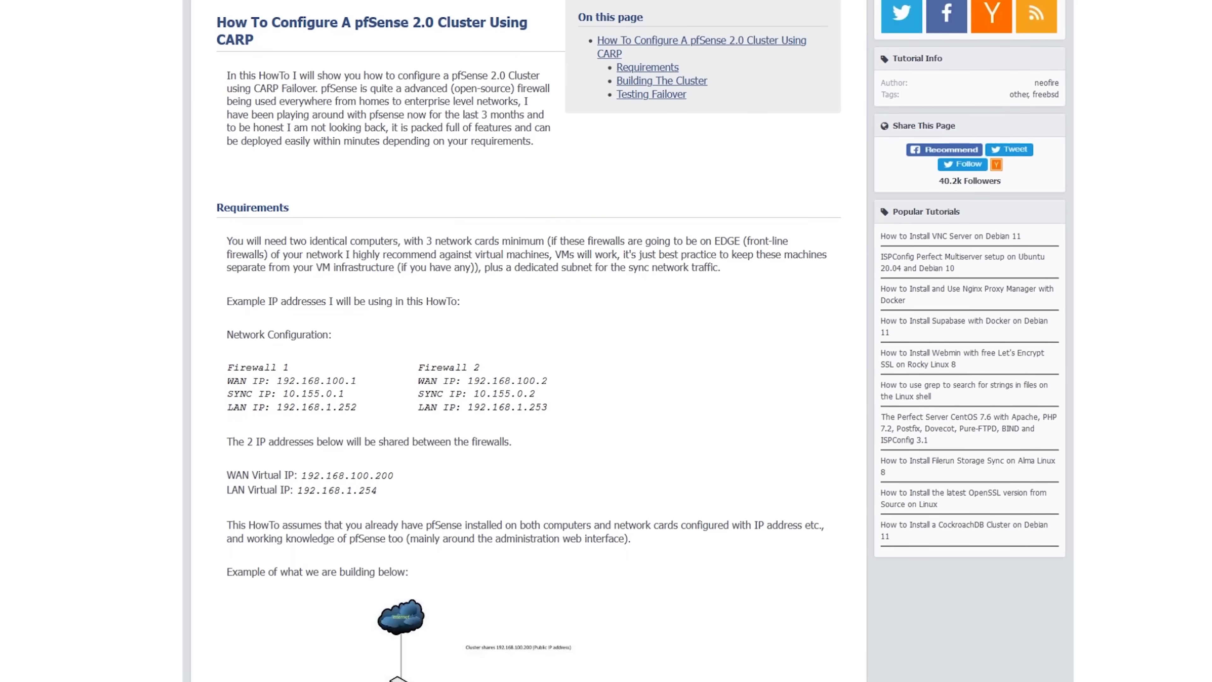
{"action": "scroll", "coordinate": [525, 341], "scroll_direction": "down", "scroll_amount": 2}
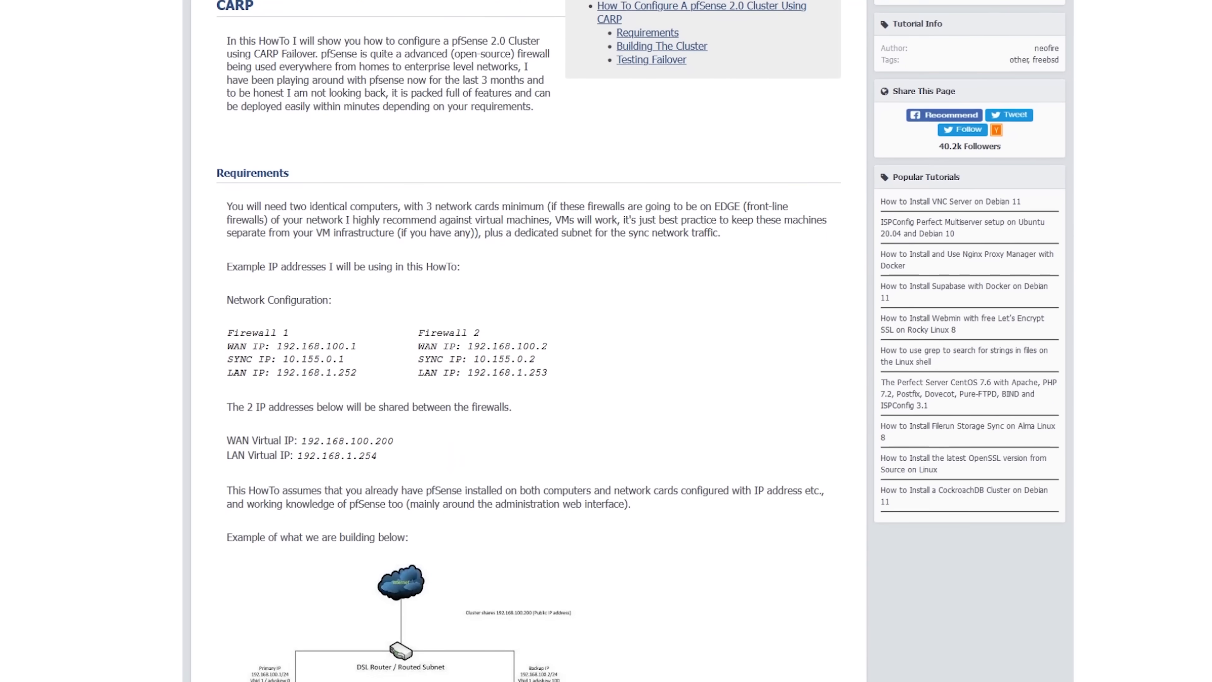
{"action": "scroll", "coordinate": [525, 341], "scroll_direction": "down", "scroll_amount": 2}
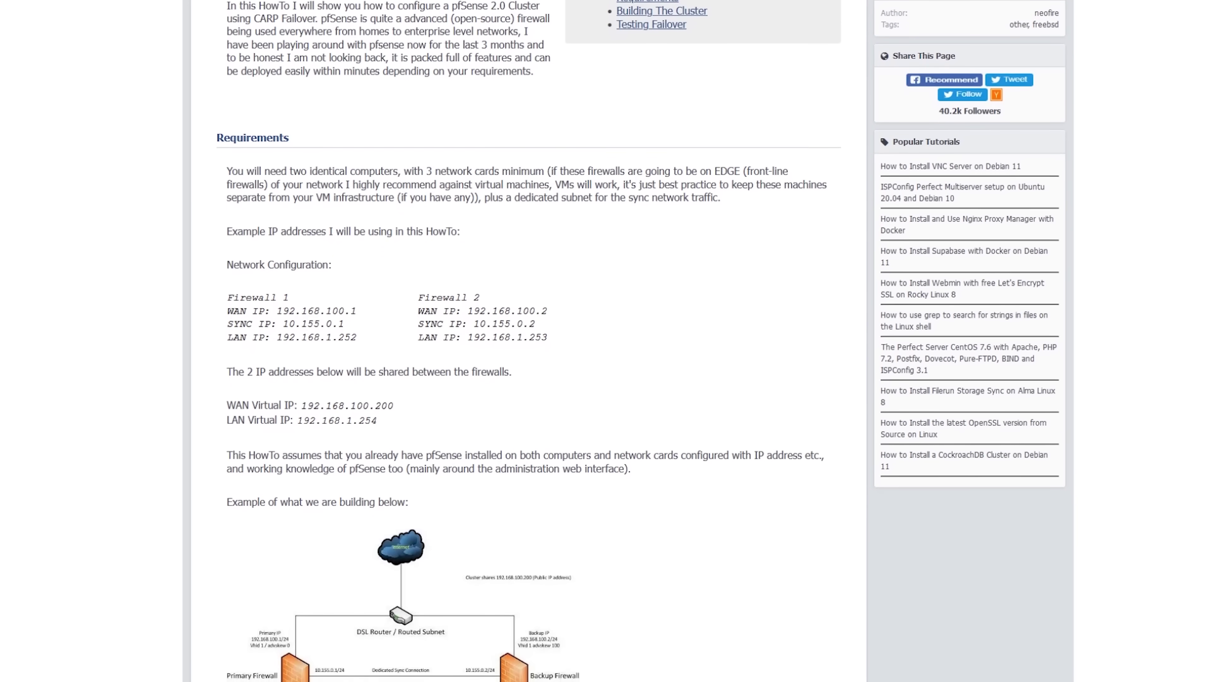
{"action": "scroll", "coordinate": [525, 341], "scroll_direction": "down", "scroll_amount": 2}
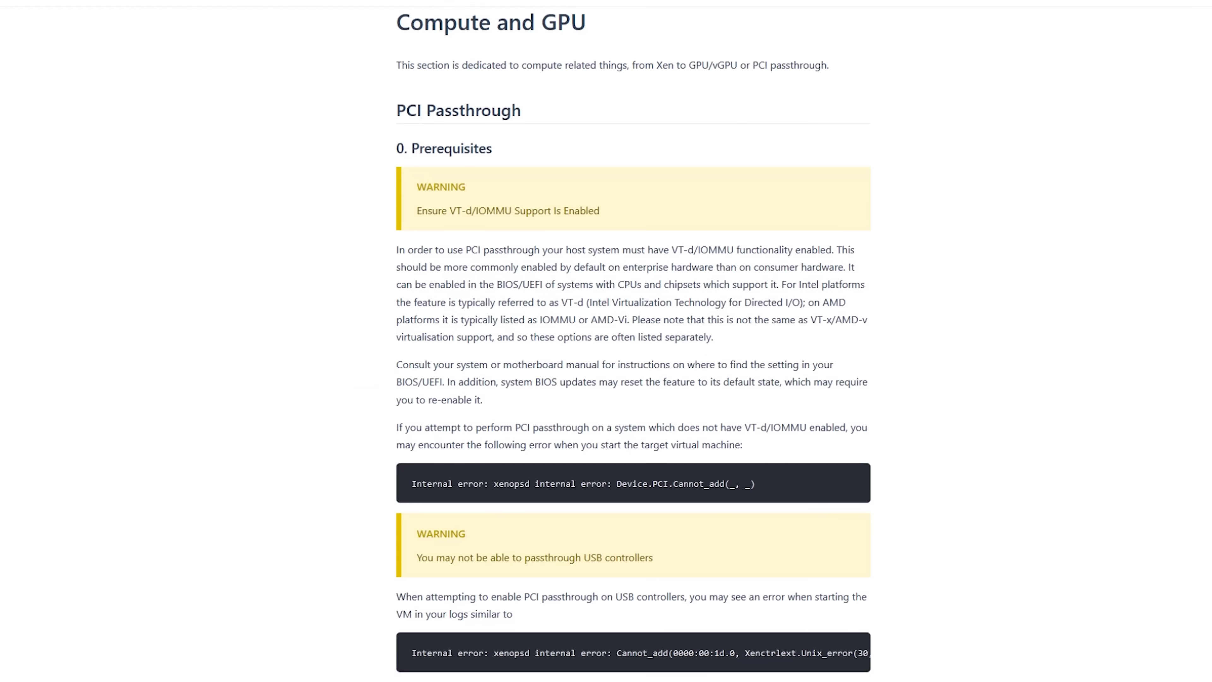
Read the XCP-ng PCI passthrough instructions, from the VT-d/IOMMU prerequisites to hiding the device ID from Dom0
{"action": "scroll", "coordinate": [633, 341], "scroll_direction": "down", "scroll_amount": 2}
{"action": "scroll", "coordinate": [633, 341], "scroll_direction": "down", "scroll_amount": 2}
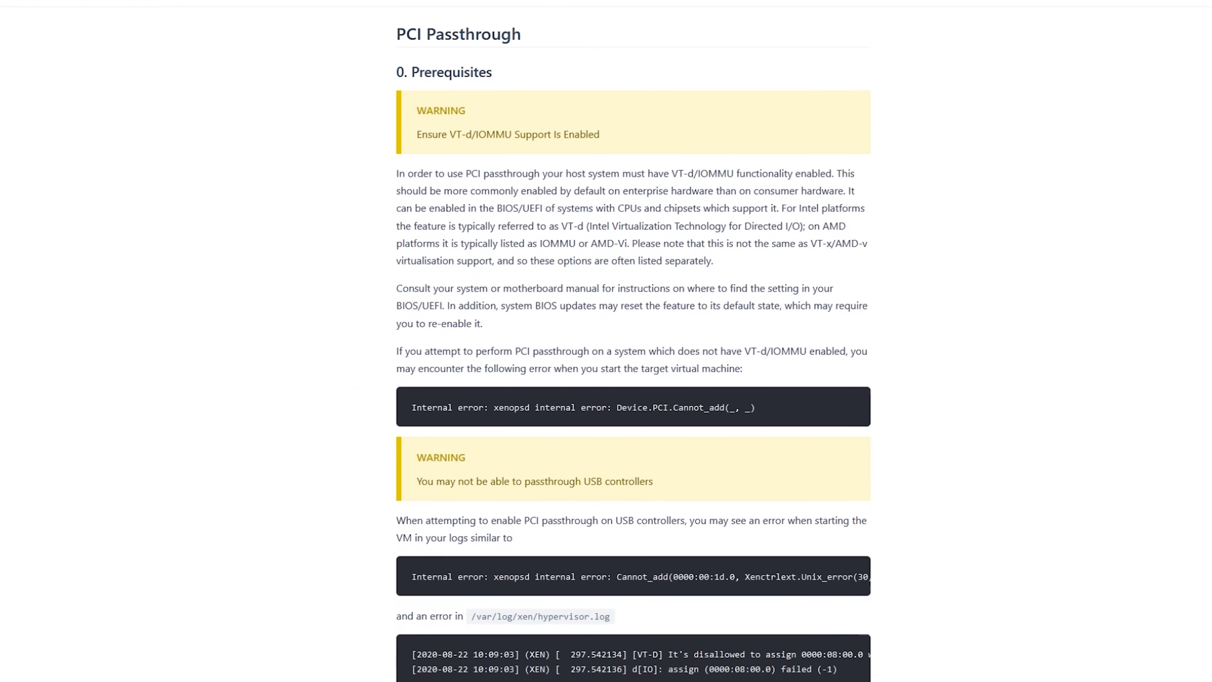
{"action": "scroll", "coordinate": [633, 341], "scroll_direction": "down", "scroll_amount": 1}
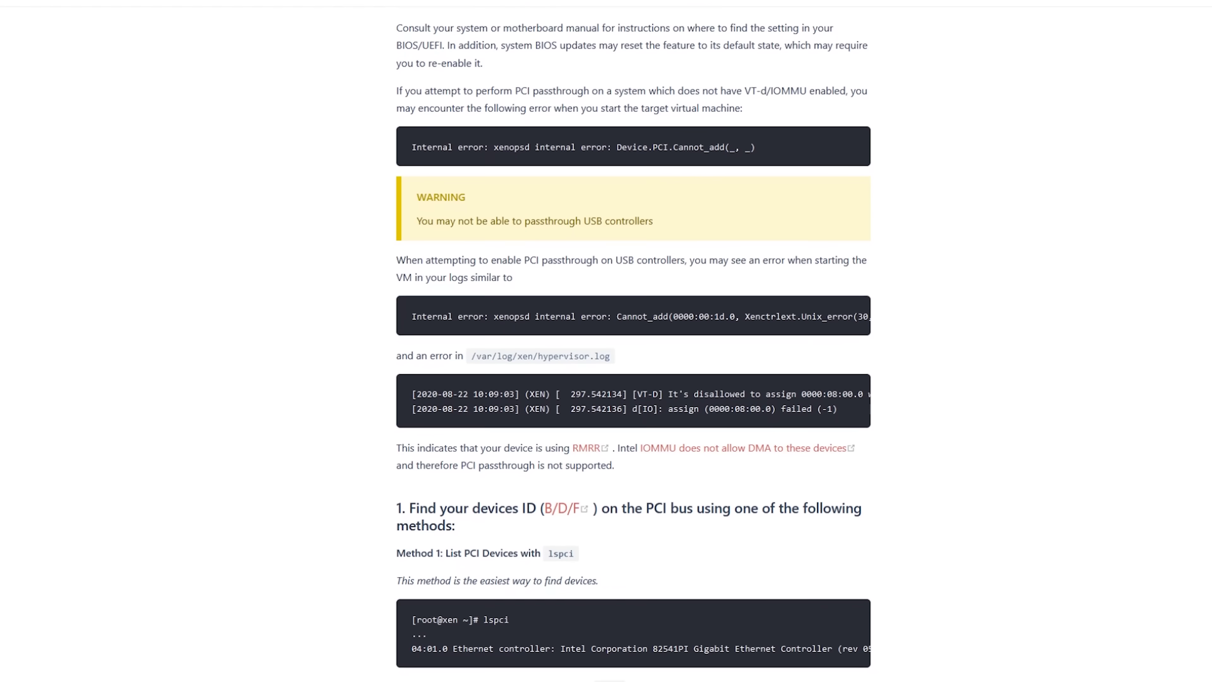
{"action": "scroll", "coordinate": [633, 341], "scroll_direction": "down", "scroll_amount": 1}
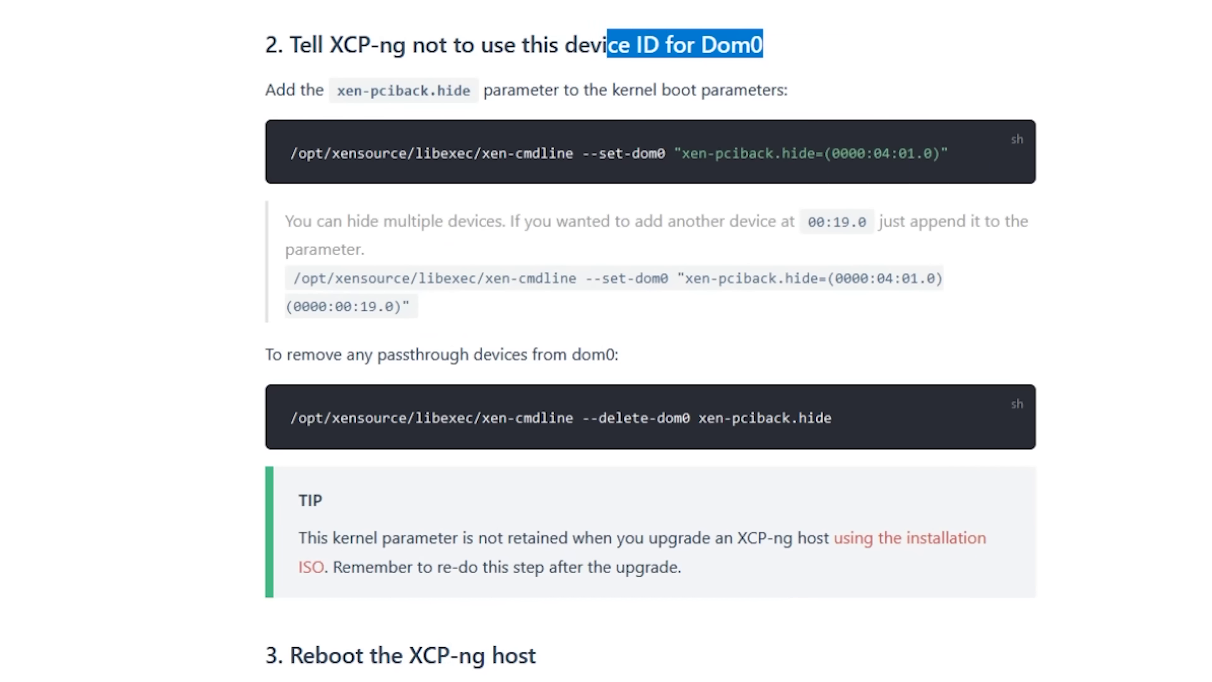
{"action": "left_click_drag", "start_coordinate": [426, 44], "coordinate": [299, 44]}
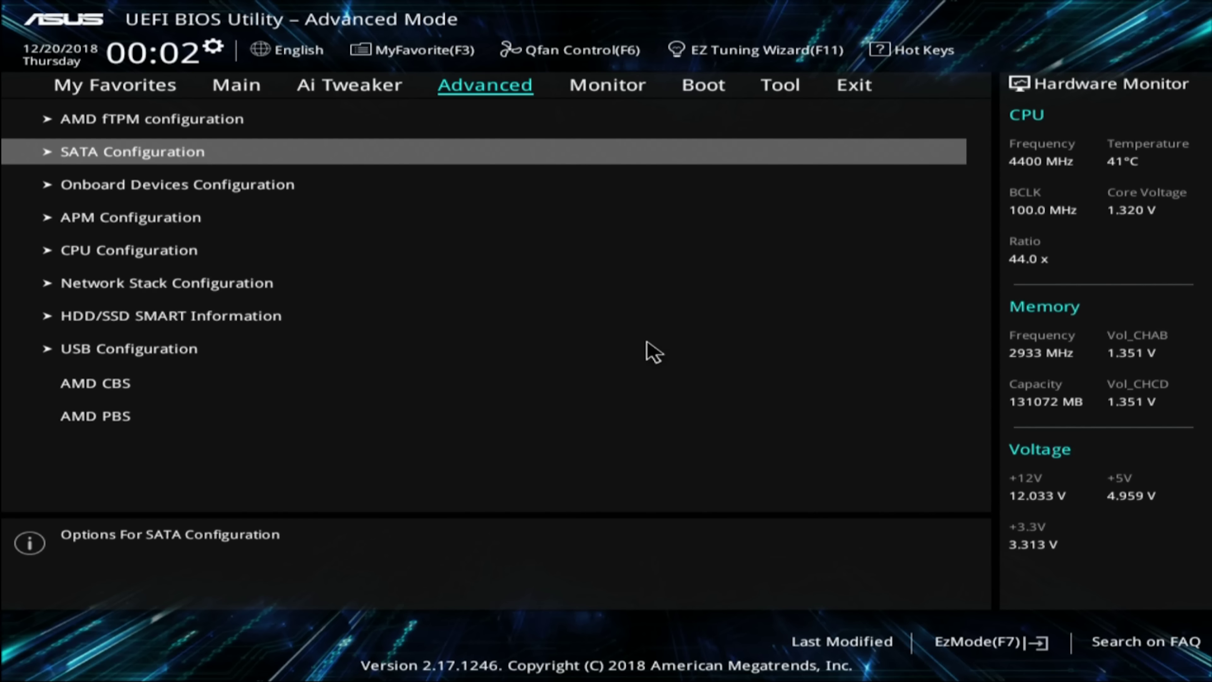
Review the Onboard Devices Configuration settings, from the HD Audio Controller through PCIe bandwidth to RGB LED lighting
{"action": "key", "text": "Down"}
{"action": "key", "text": "Return"}
{"action": "key", "text": "Down"}
{"action": "key", "text": "Down"}
{"action": "key", "text": "Down"}
{"action": "key", "text": "Down"}
{"action": "key", "text": "Down"}
{"action": "key", "text": "Down"}
{"action": "key", "text": "Down"}
{"action": "key", "text": "Down"}
{"action": "key", "text": "Down"}
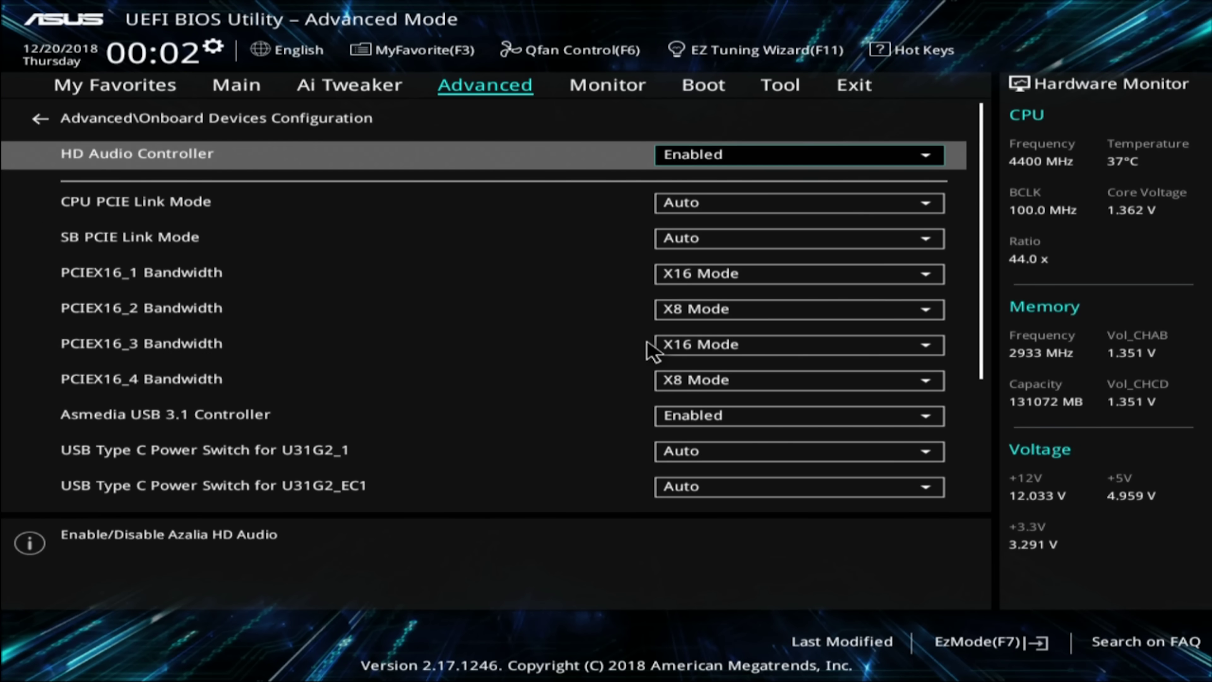
{"action": "key", "text": "Down"}
{"action": "key", "text": "Down"}
{"action": "key", "text": "Down"}
{"action": "key", "text": "Down"}
{"action": "key", "text": "Down"}
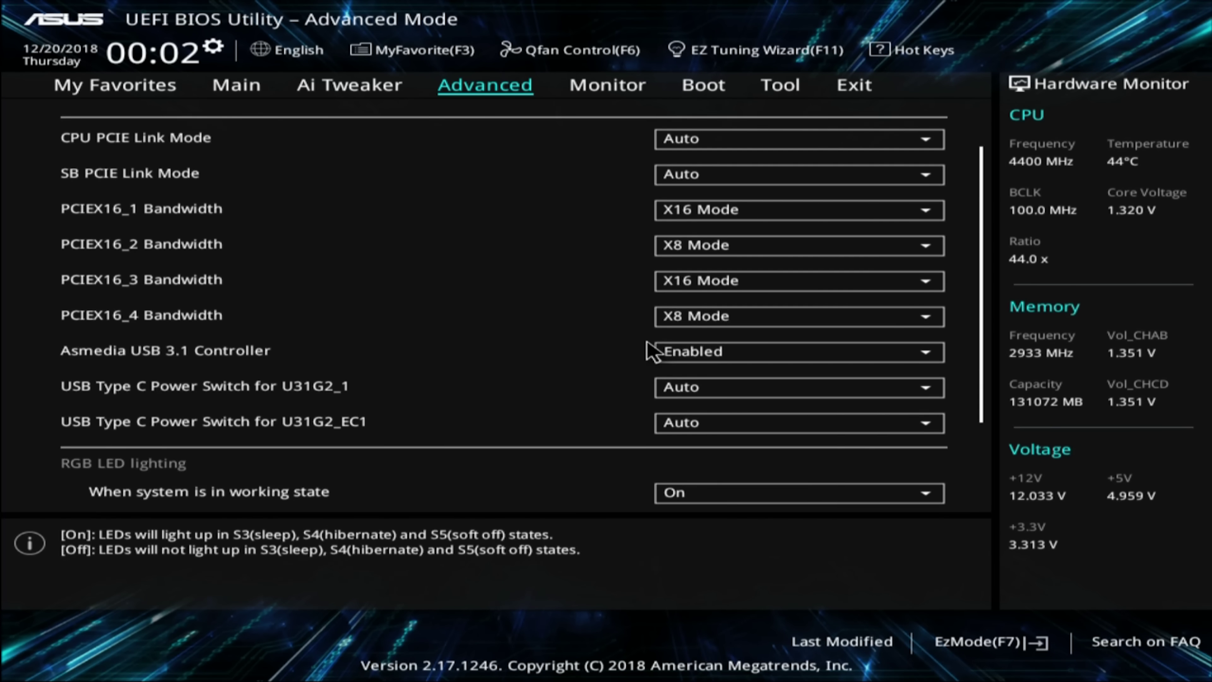
{"action": "key", "text": "Escape"}
Check the APM Configuration page and the NX Mode and SVM Mode settings under CPU Configuration
{"action": "key", "text": "Down"}
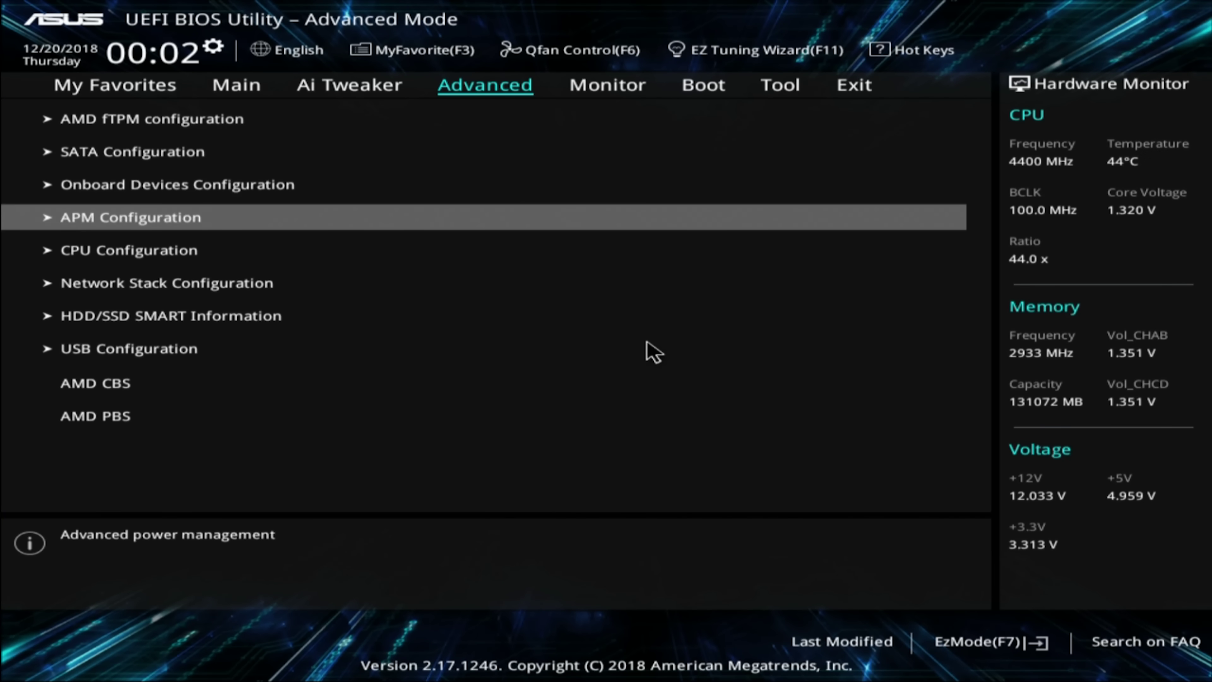
{"action": "key", "text": "Return"}
{"action": "key", "text": "Escape"}
{"action": "key", "text": "Down"}
{"action": "key", "text": "Return"}
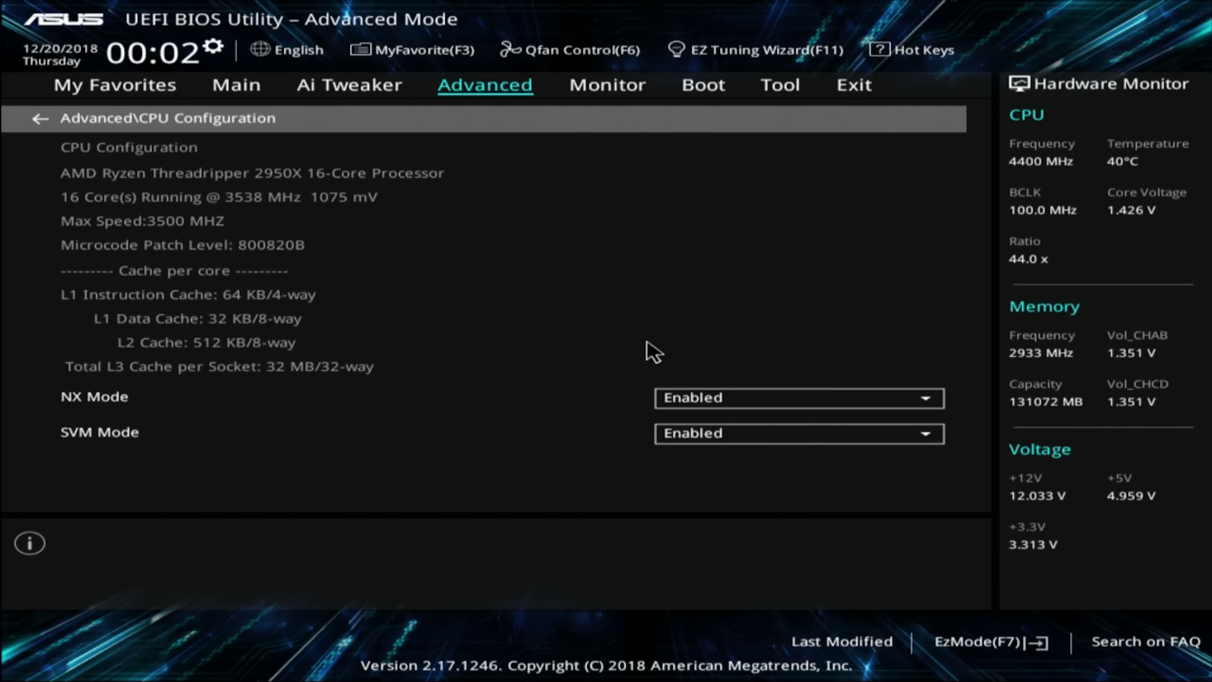
{"action": "key", "text": "Down"}
{"action": "key", "text": "Down"}
{"action": "key", "text": "Up"}
{"action": "key", "text": "Escape"}
Inspect the Network Stack Configuration, HDD/SSD SMART Information and USB Configuration pages
{"action": "key", "text": "Down"}
{"action": "key", "text": "Return"}
{"action": "key", "text": "Escape"}
{"action": "key", "text": "Down"}
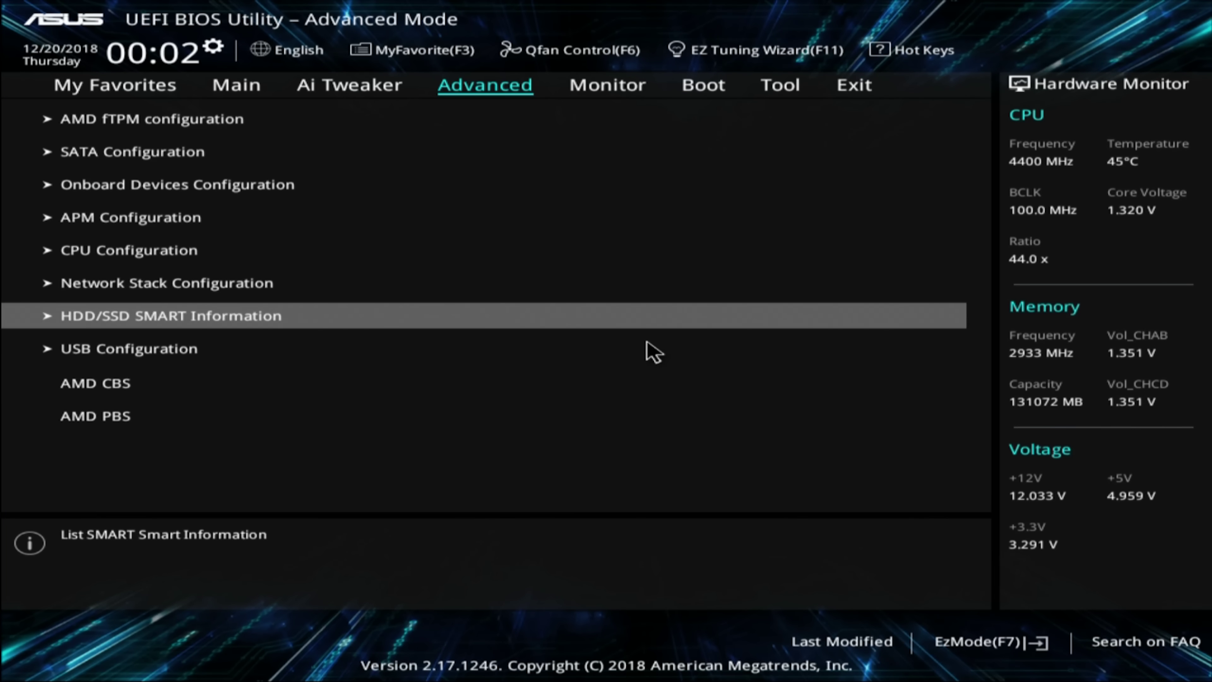
{"action": "key", "text": "Return"}
{"action": "key", "text": "Escape"}
{"action": "key", "text": "Down"}
{"action": "key", "text": "Return"}
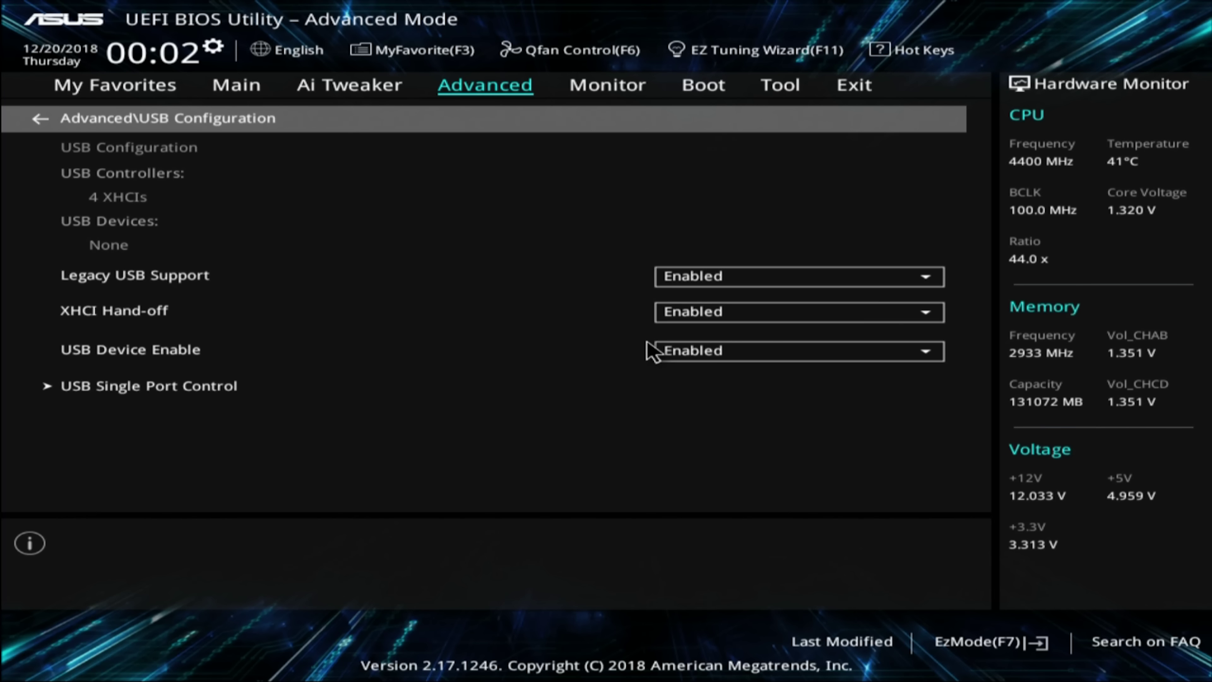
{"action": "key", "text": "Escape"}
Open the Zen Common Options page of the AMD CBS settings
{"action": "key", "text": "Down"}
{"action": "key", "text": "Return"}
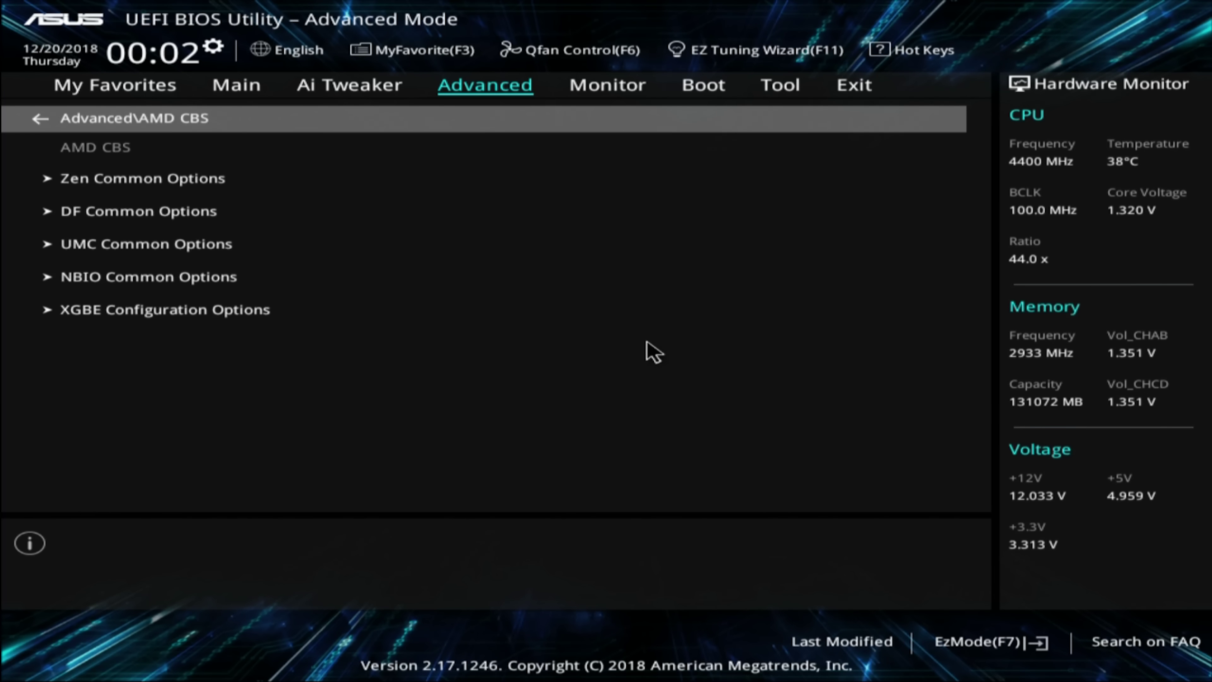
{"action": "key", "text": "Down"}
{"action": "key", "text": "Down"}
{"action": "key", "text": "Up"}
{"action": "key", "text": "Return"}
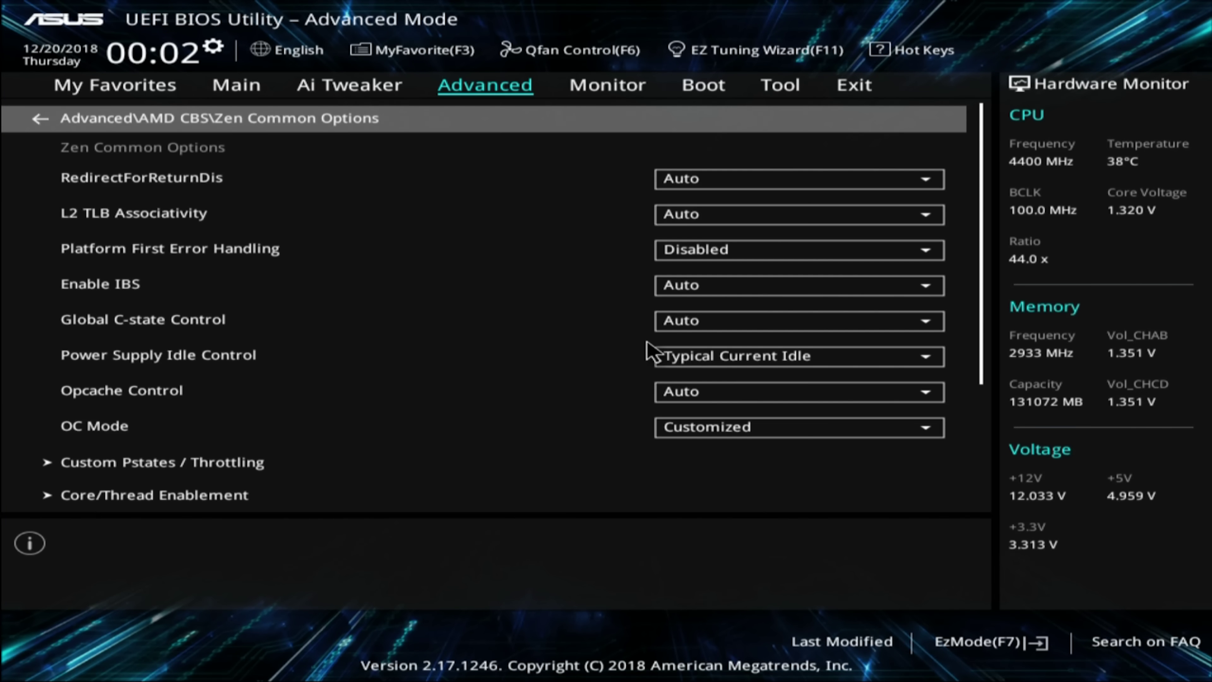
Review the Zen Common Options from RedirectForReturnDis to Opcache Control, and check the Power Supply Idle Control choices
{"action": "key", "text": "Down"}
{"action": "key", "text": "Down"}
{"action": "key", "text": "Down"}
{"action": "key", "text": "Down"}
{"action": "key", "text": "Down"}
{"action": "key", "text": "Down"}
{"action": "key", "text": "Down"}
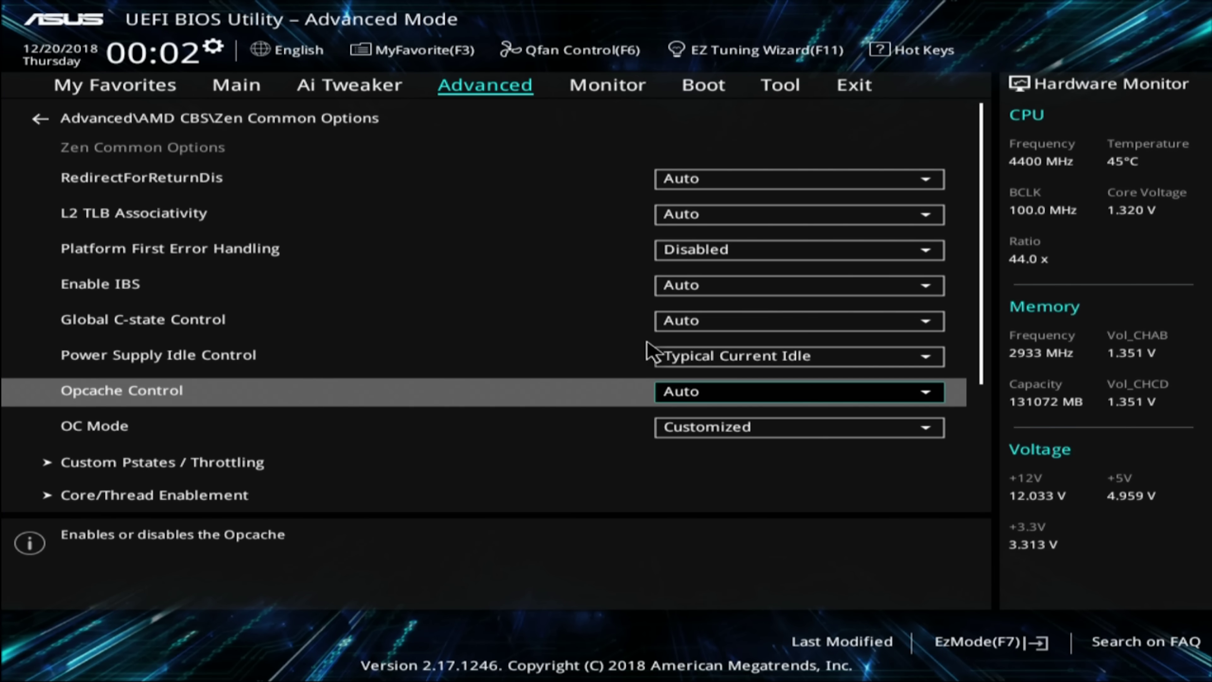
{"action": "key", "text": "Up"}
{"action": "key", "text": "Return"}
{"action": "key", "text": "Escape"}
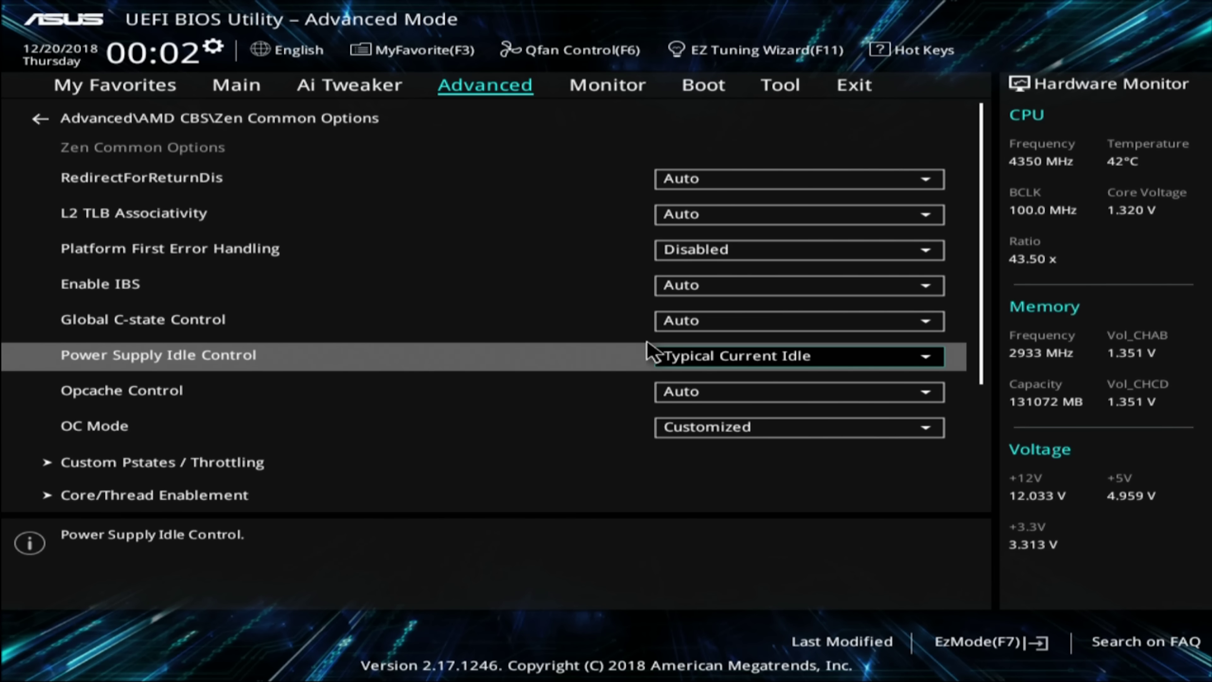
Look through the OC Mode choices under Zen Common Options and keep Customized selected
{"action": "key", "text": "Down"}
{"action": "key", "text": "Down"}
{"action": "key", "text": "Return"}
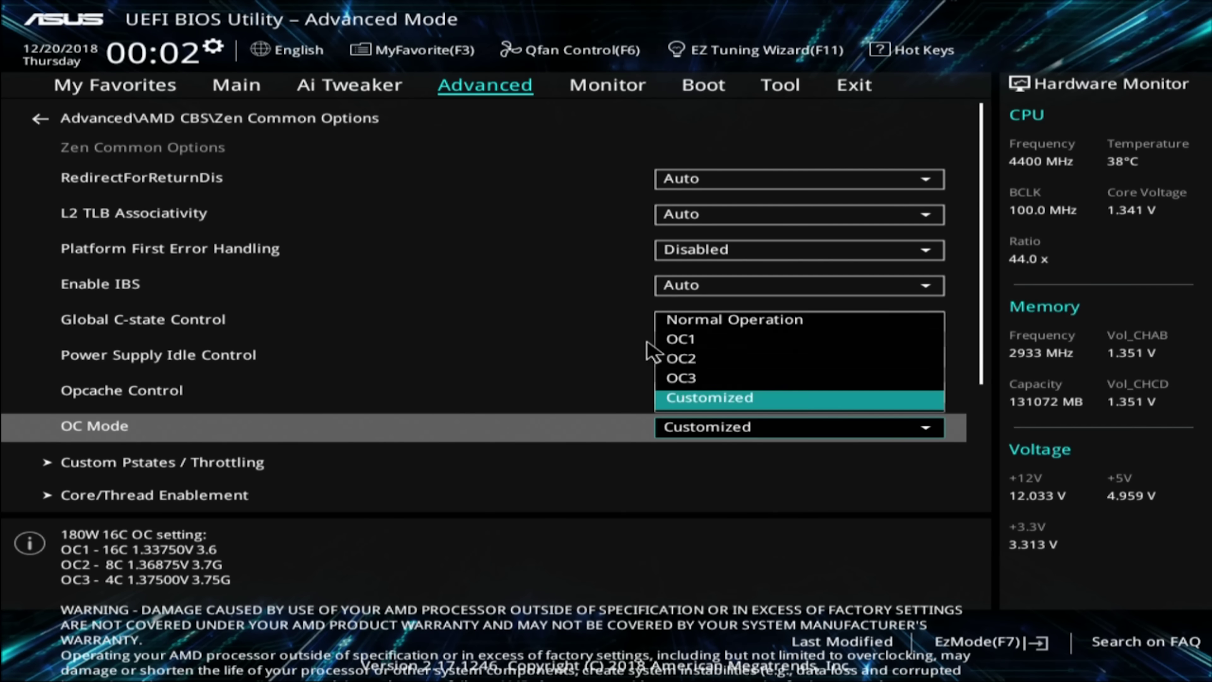
{"action": "key", "text": "Up"}
{"action": "key", "text": "Return"}
{"action": "key", "text": "Return"}
{"action": "key", "text": "Down"}
{"action": "key", "text": "Return"}
Open the Custom Pstates / Throttling settings and accept the overclocking warning
{"action": "key", "text": "Down"}
{"action": "key", "text": "Return"}
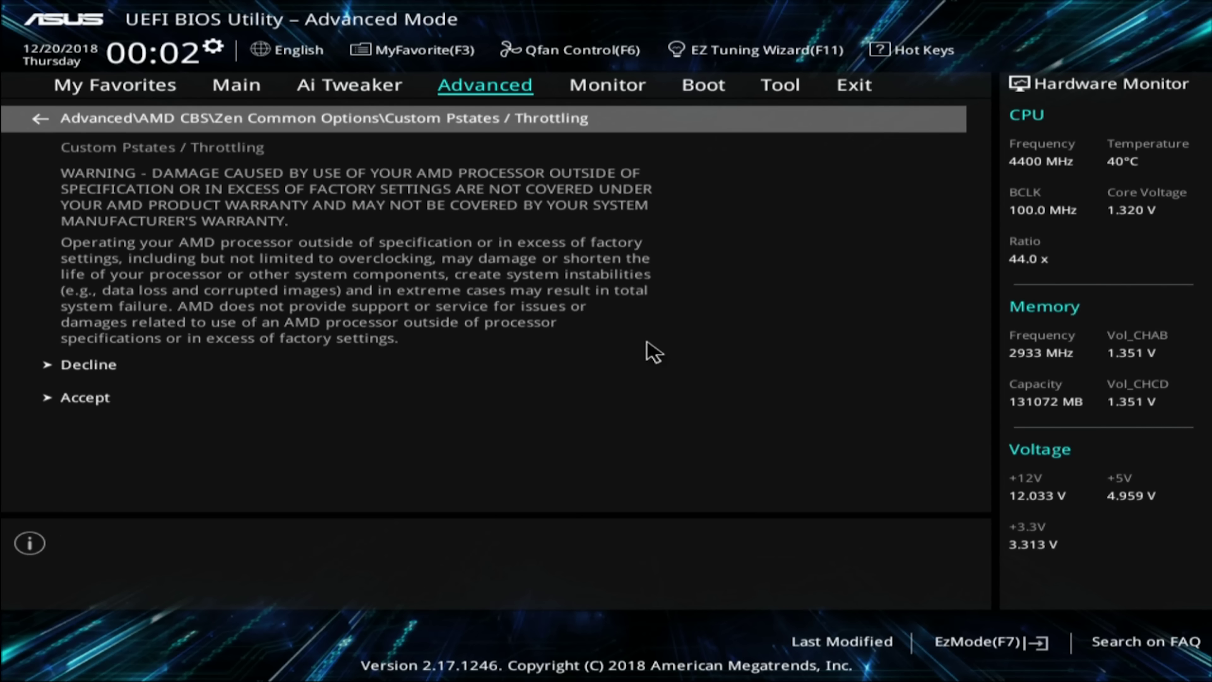
{"action": "key", "text": "Down"}
{"action": "key", "text": "Down"}
{"action": "key", "text": "Return"}
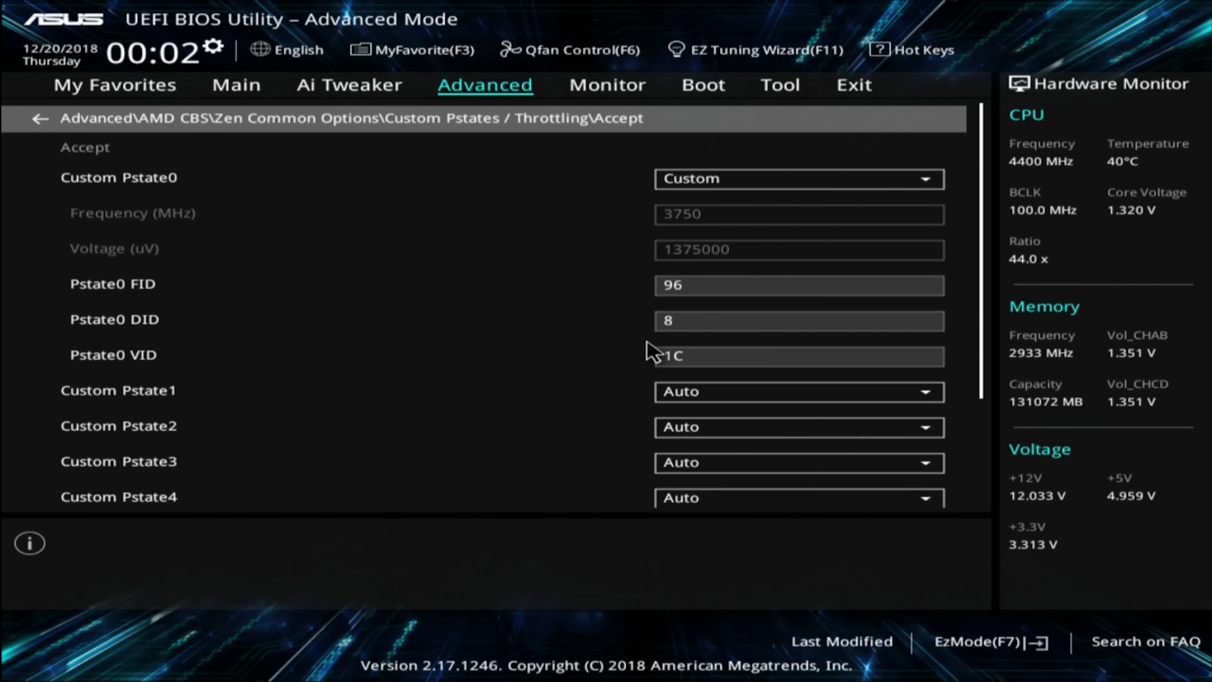
Review the custom Pstate settings from Custom Pstate0 down past Custom Pstate4, and return to Zen Common Options
{"action": "key", "text": "Down"}
{"action": "key", "text": "Down"}
{"action": "key", "text": "Down"}
{"action": "key", "text": "Down"}
{"action": "key", "text": "Down"}
{"action": "key", "text": "Down"}
{"action": "key", "text": "Down"}
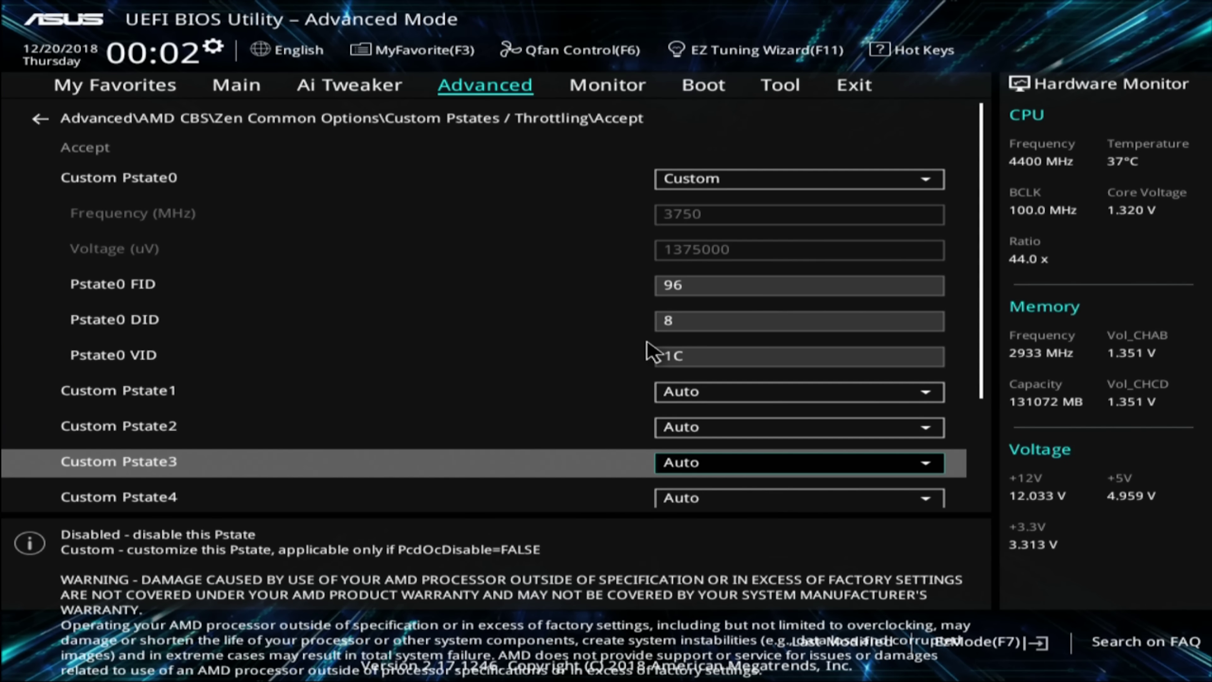
{"action": "key", "text": "Down"}
{"action": "key", "text": "Down"}
{"action": "key", "text": "Down"}
{"action": "key", "text": "Down"}
{"action": "key", "text": "Down"}
{"action": "key", "text": "Escape"}
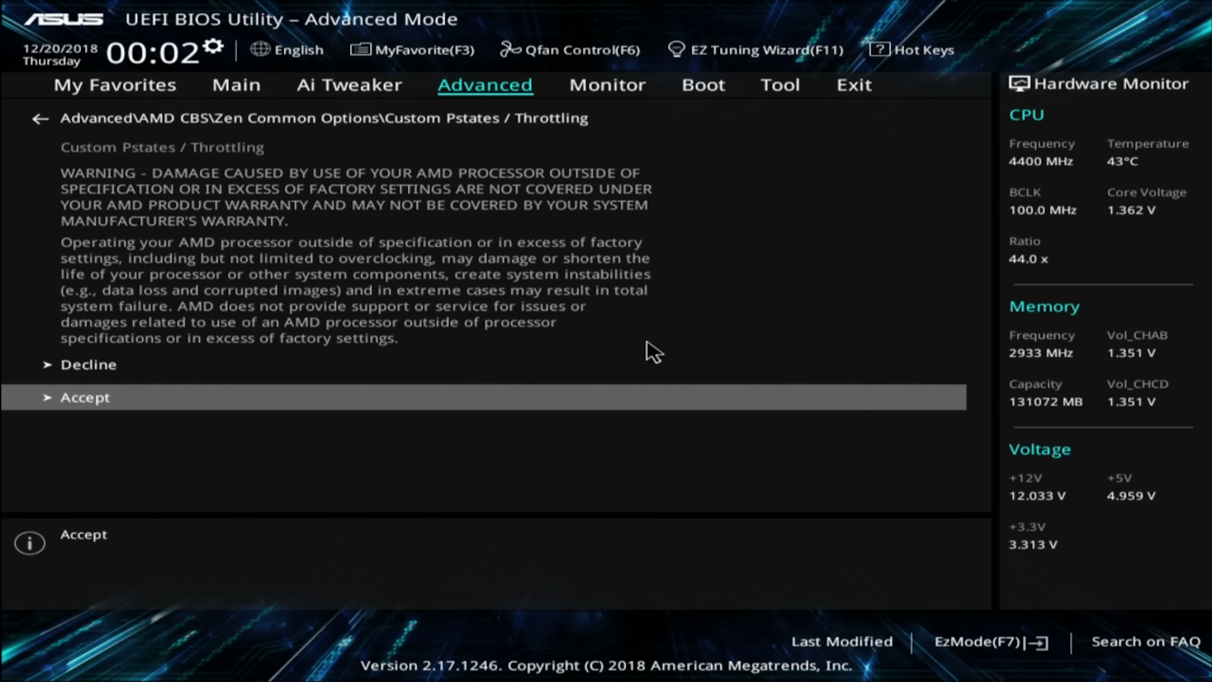
{"action": "key", "text": "Escape"}
Open the Core/Thread Enablement settings and agree to the S3 support warning
{"action": "key", "text": "Down"}
{"action": "key", "text": "Return"}
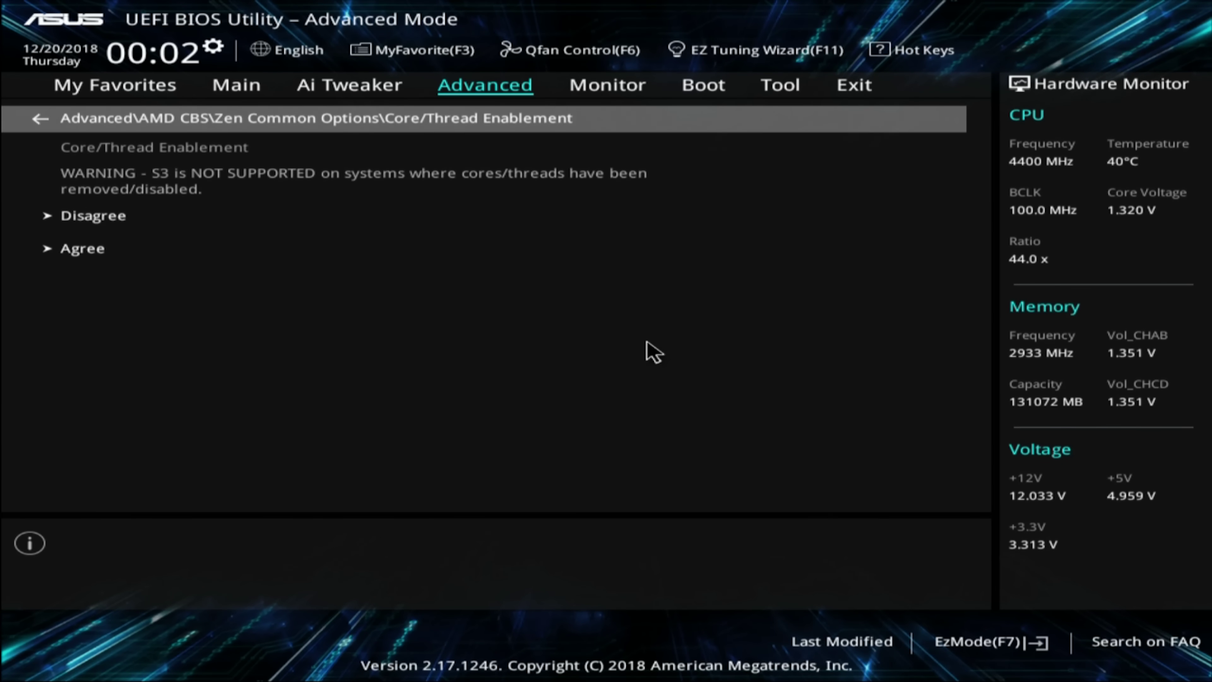
{"action": "key", "text": "Down"}
{"action": "key", "text": "Down"}
{"action": "key", "text": "Return"}
Set Downcore control to Auto after going through its core-count choices, and leave the page past SMTEN
{"action": "key", "text": "Down"}
{"action": "key", "text": "Return"}
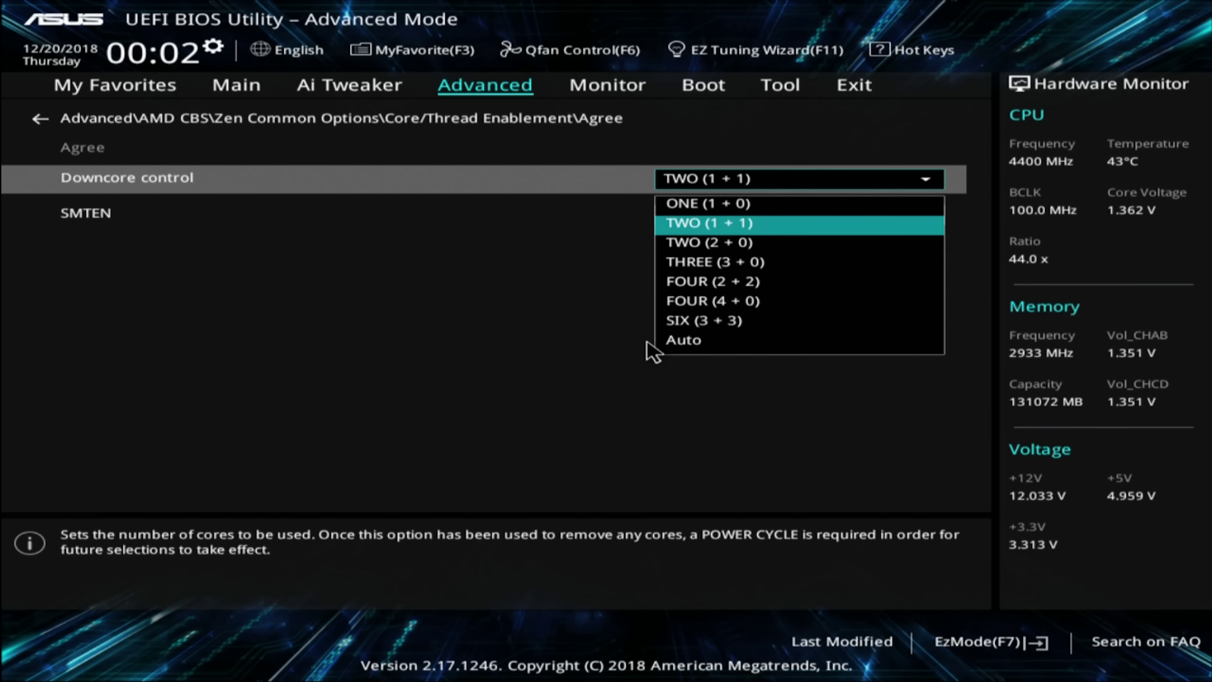
{"action": "key", "text": "Down"}
{"action": "key", "text": "Down"}
{"action": "key", "text": "Down"}
{"action": "key", "text": "Down"}
{"action": "key", "text": "Down"}
{"action": "key", "text": "Down"}
{"action": "key", "text": "Return"}
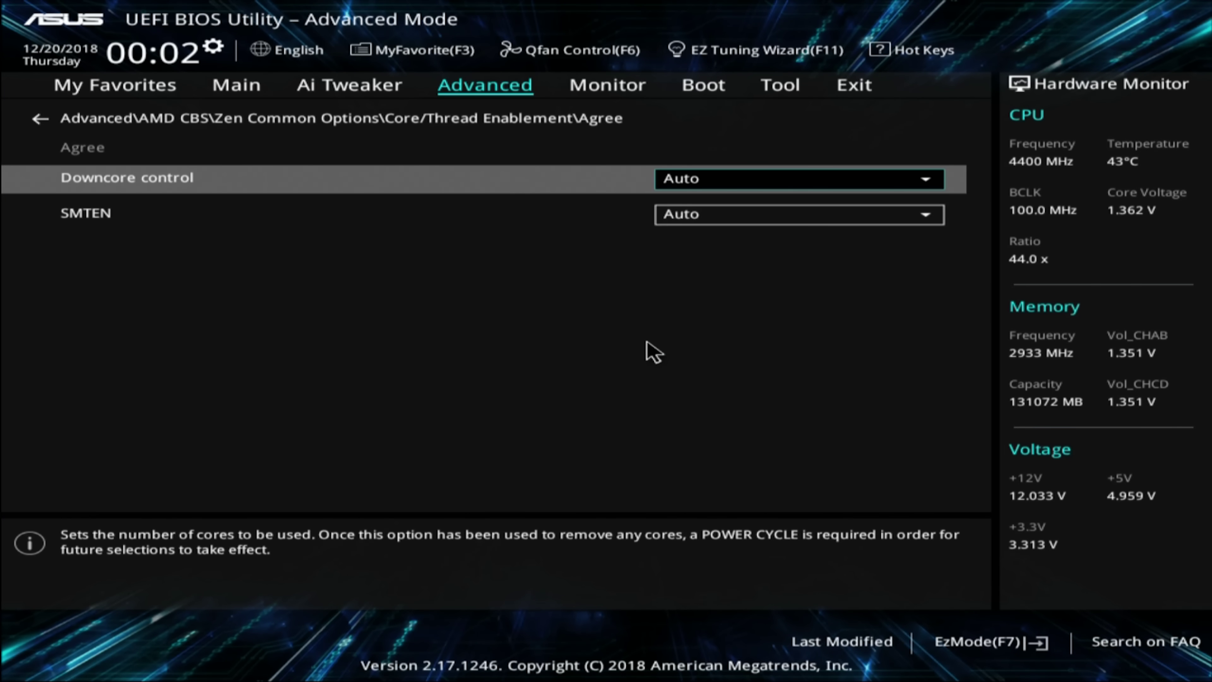
{"action": "key", "text": "Down"}
{"action": "key", "text": "Escape"}
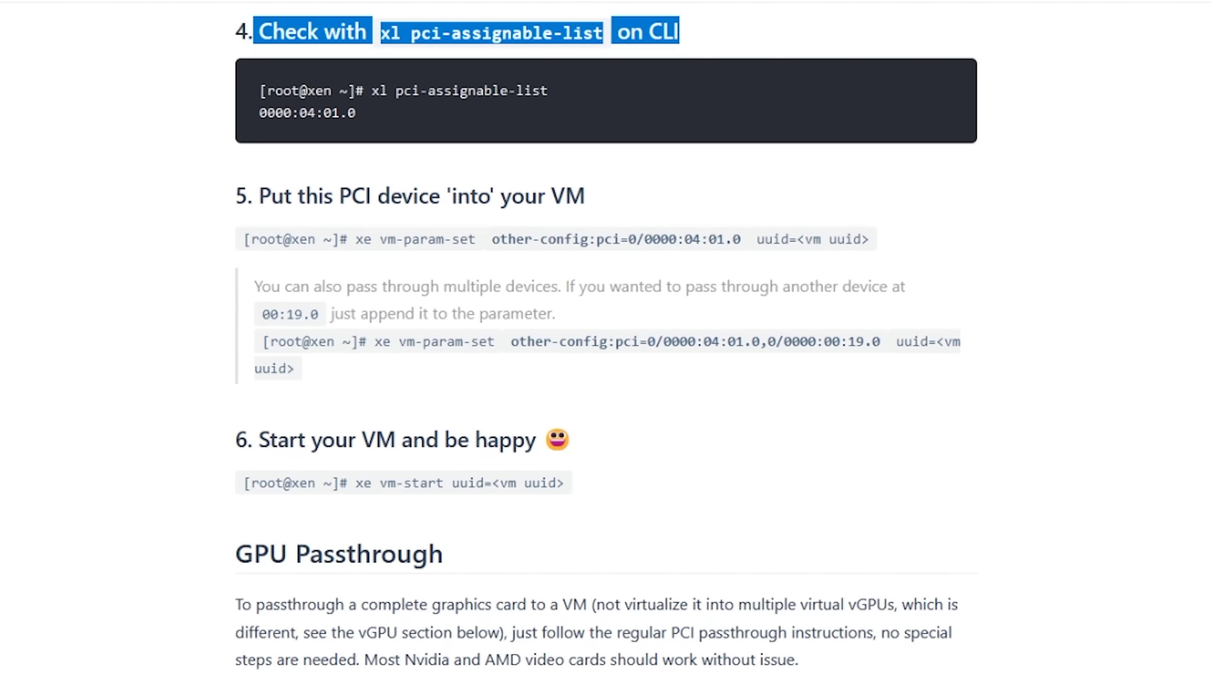
Highlight the xe vm-param-set command under step 5 of the XCP-ng PCI passthrough instructions in the browser
{"action": "left_click_drag", "start_coordinate": [243, 239], "coordinate": [669, 238]}
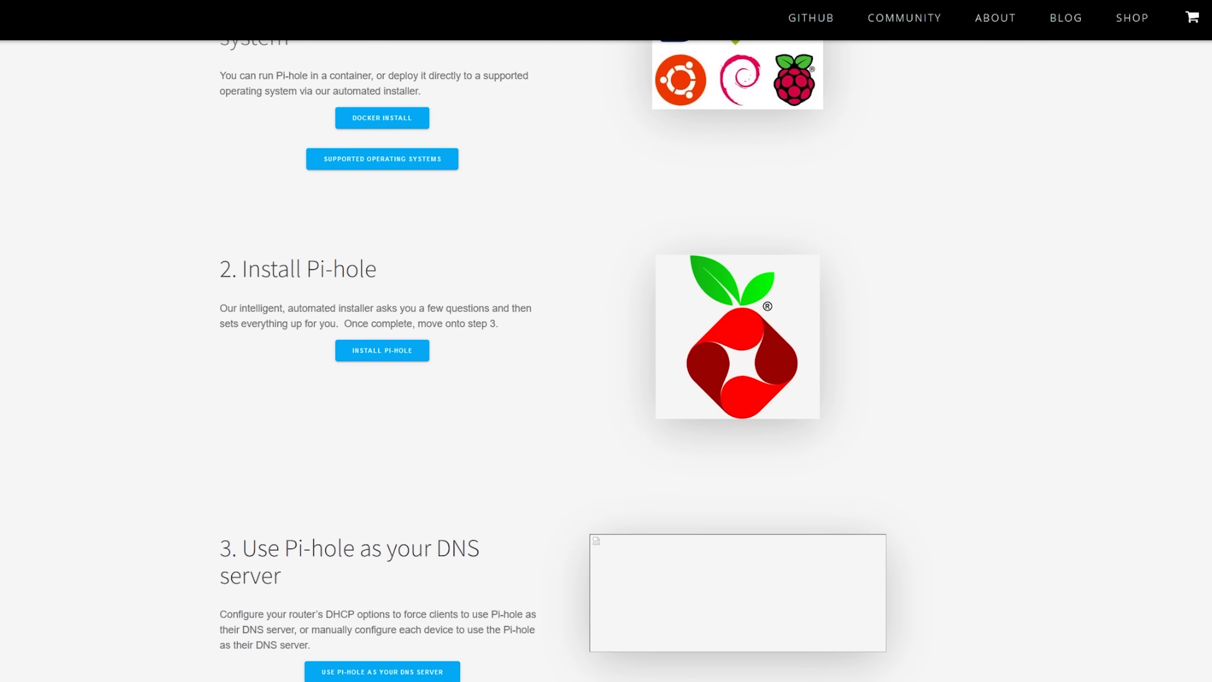
Read the setup steps on the Pi-hole website, from installing Pi-hole to using it as the DNS server
{"action": "scroll", "coordinate": [606, 358], "scroll_direction": "down", "scroll_amount": 2}
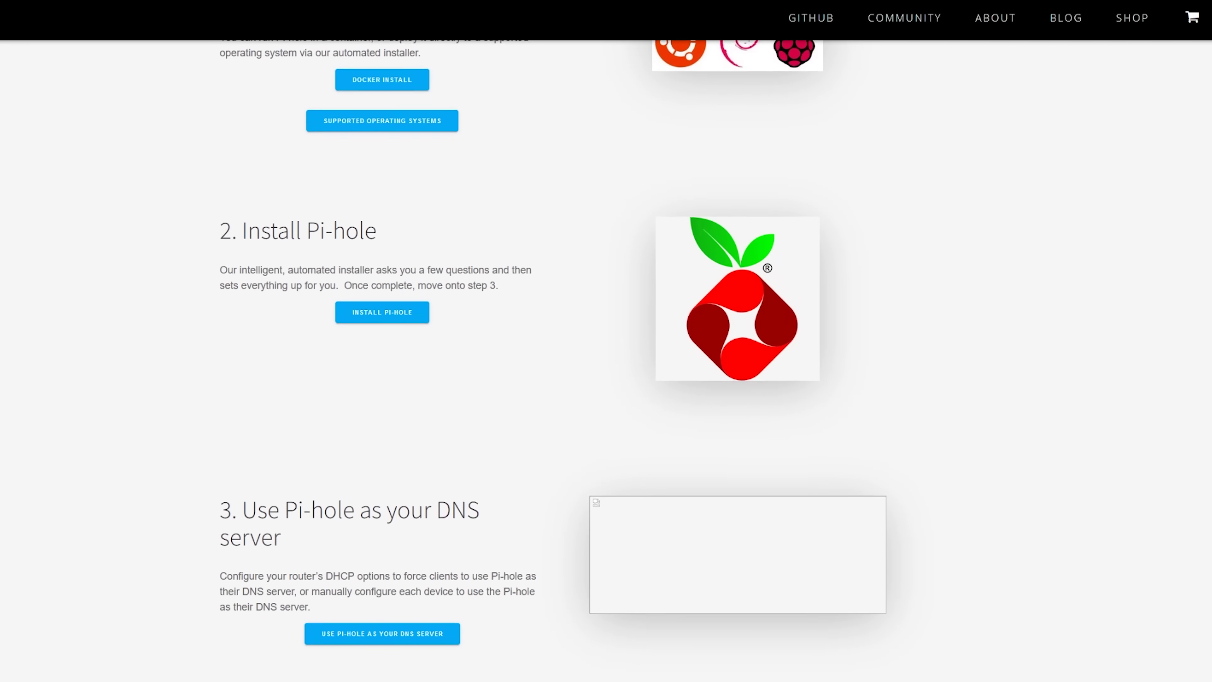
{"action": "scroll", "coordinate": [606, 358], "scroll_direction": "down", "scroll_amount": 2}
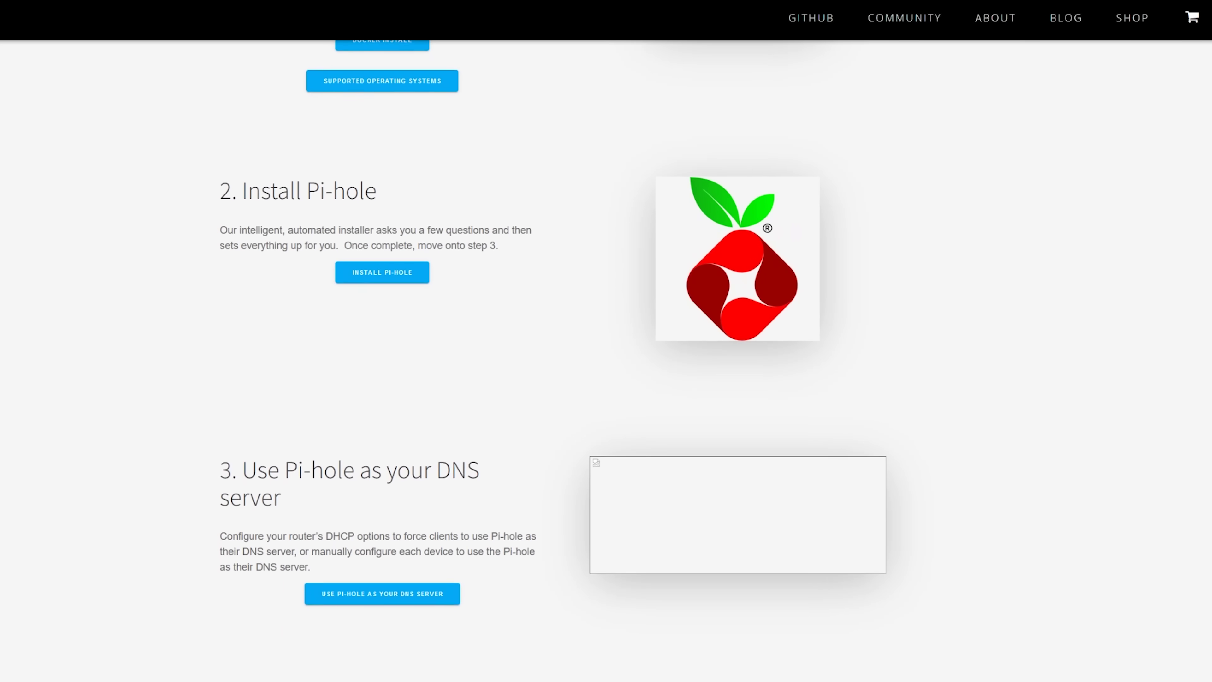
{"action": "scroll", "coordinate": [606, 357], "scroll_direction": "down", "scroll_amount": 2}
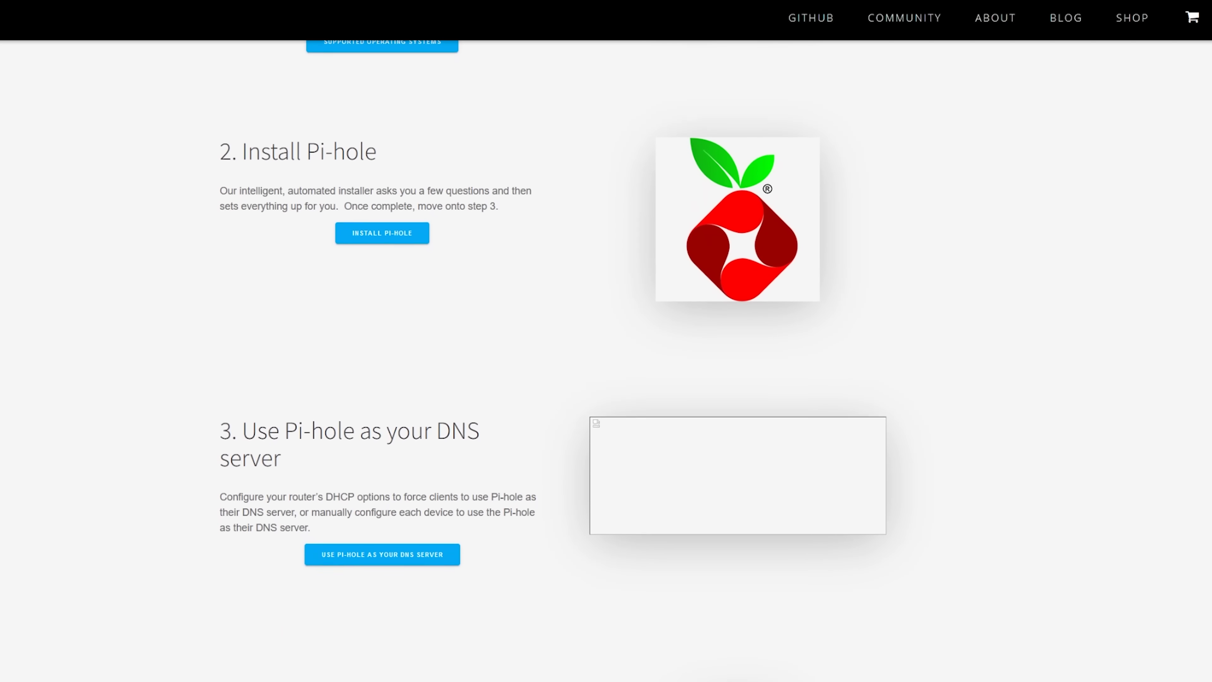
{"action": "scroll", "coordinate": [606, 358], "scroll_direction": "down", "scroll_amount": 2}
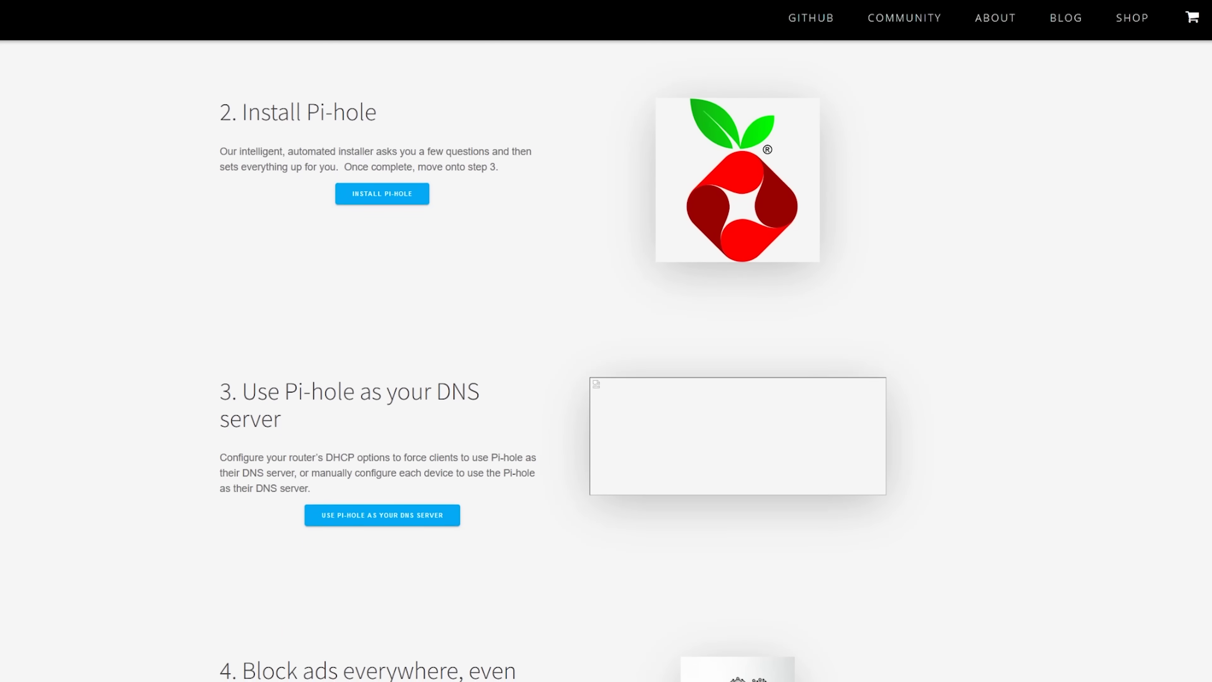